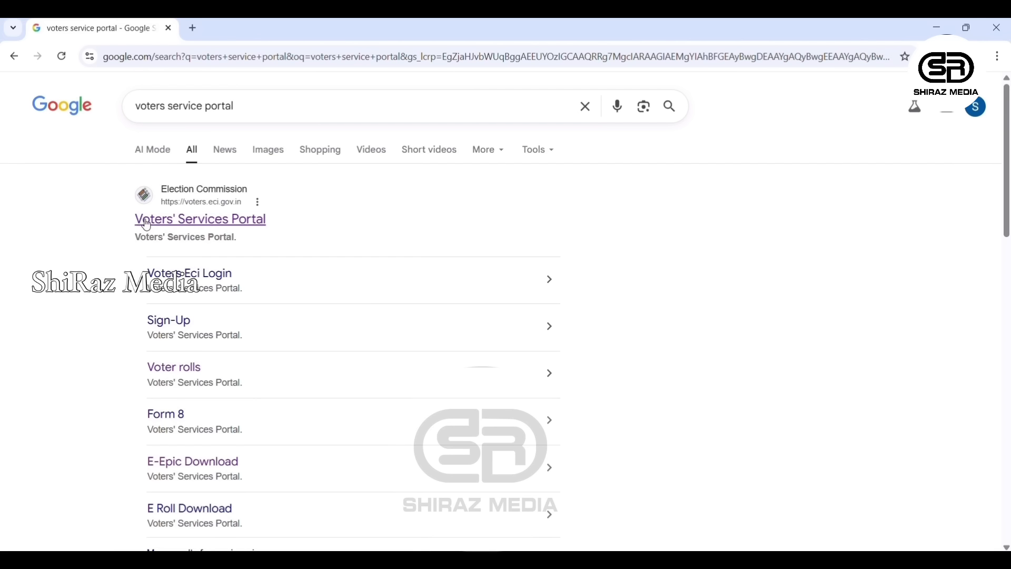
Step: Open the Voters' Services Portal, go to the Sign-Up page, and select the Mobile Number field
{"action": "left_click", "coordinate": [214, 226]}
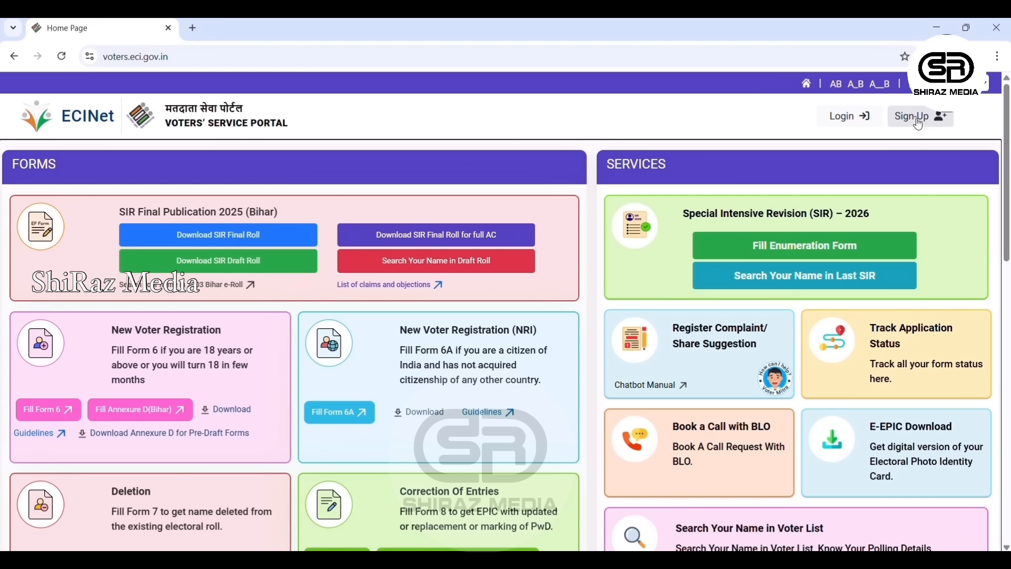
{"action": "left_click", "coordinate": [862, 120]}
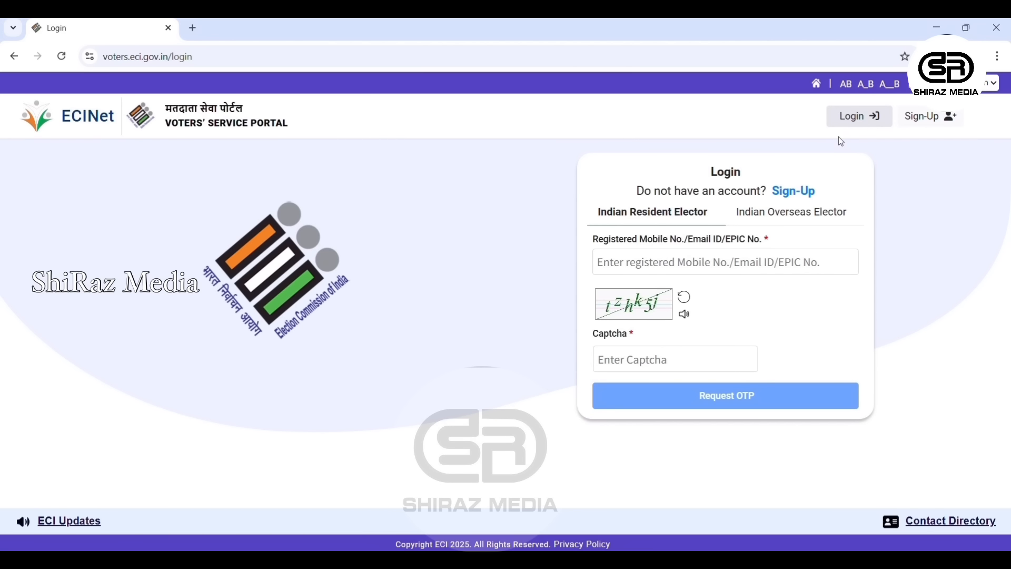
{"action": "left_click", "coordinate": [805, 194]}
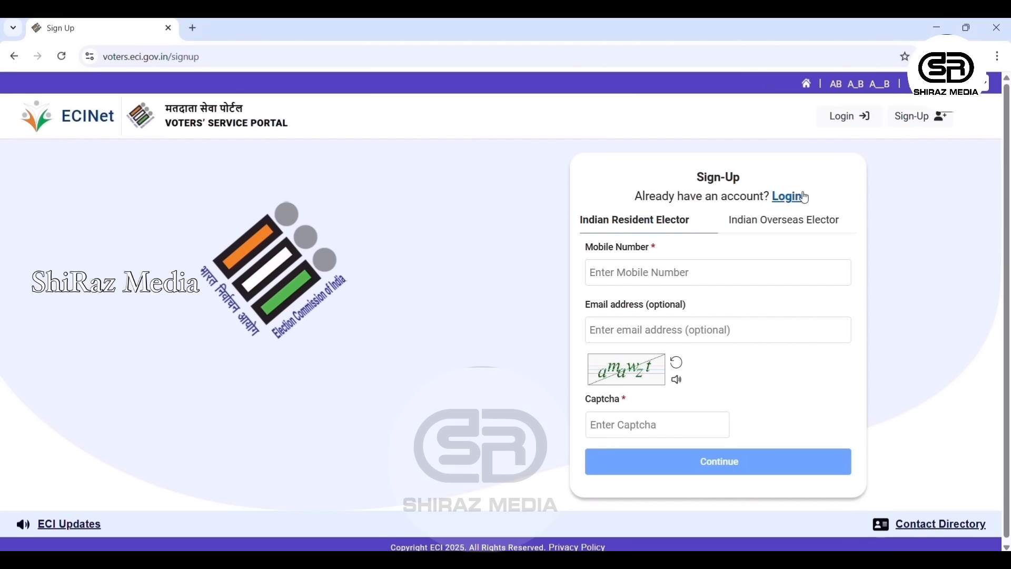
{"action": "left_click", "coordinate": [651, 279]}
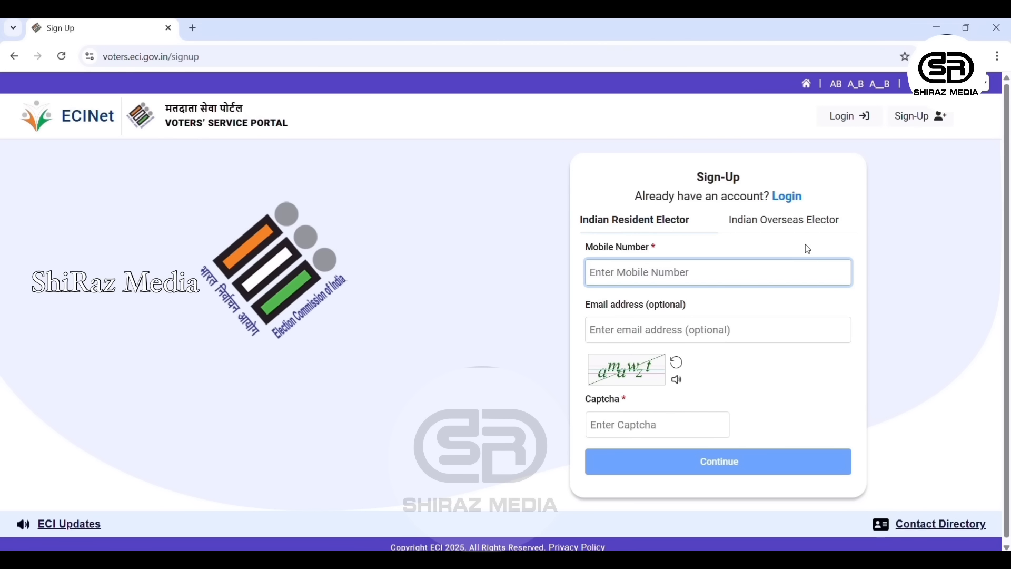
Step: On the login page, enter the registered mobile number and the captcha, and request an OTP
{"action": "left_click", "coordinate": [839, 122]}
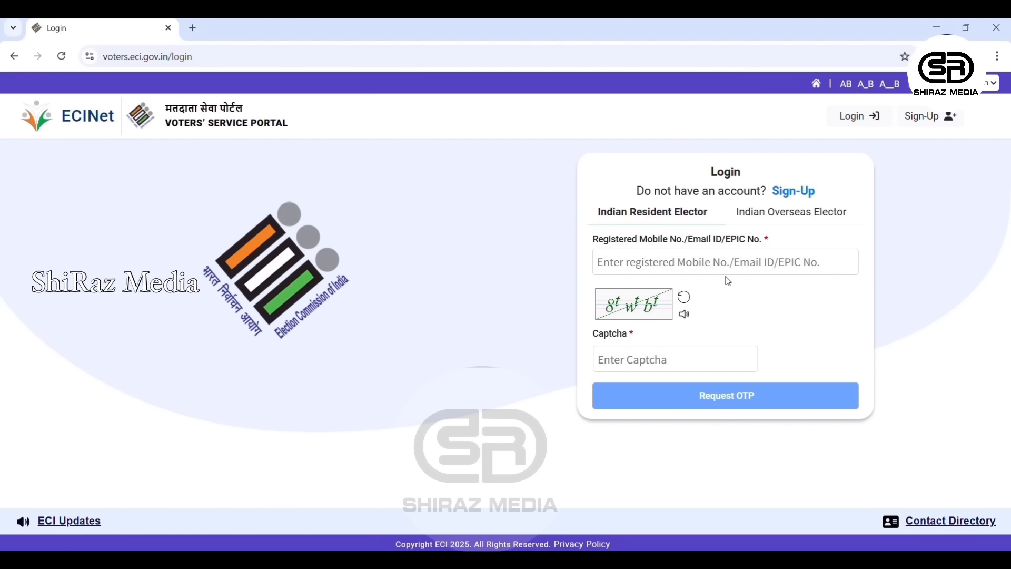
{"action": "left_click", "coordinate": [700, 266]}
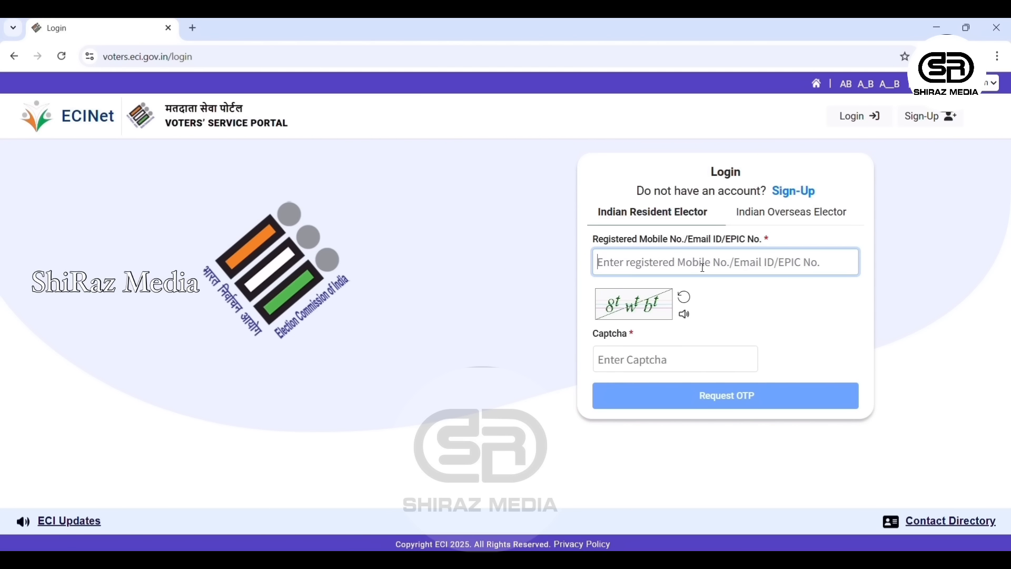
{"action": "type", "text": "***"}
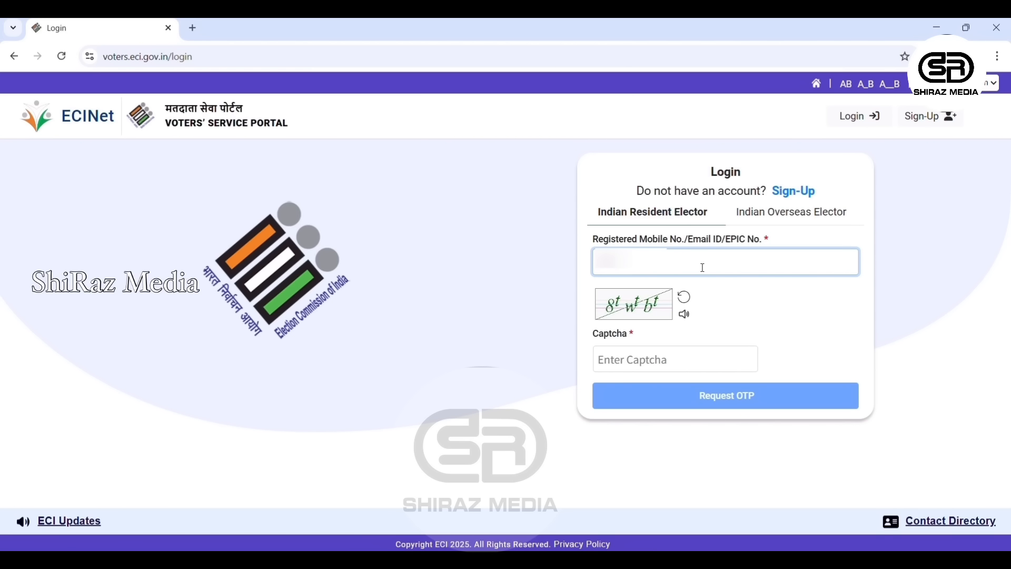
{"action": "type", "text": "****"}
{"action": "left_click", "coordinate": [667, 361]}
{"action": "type", "text": "8"}
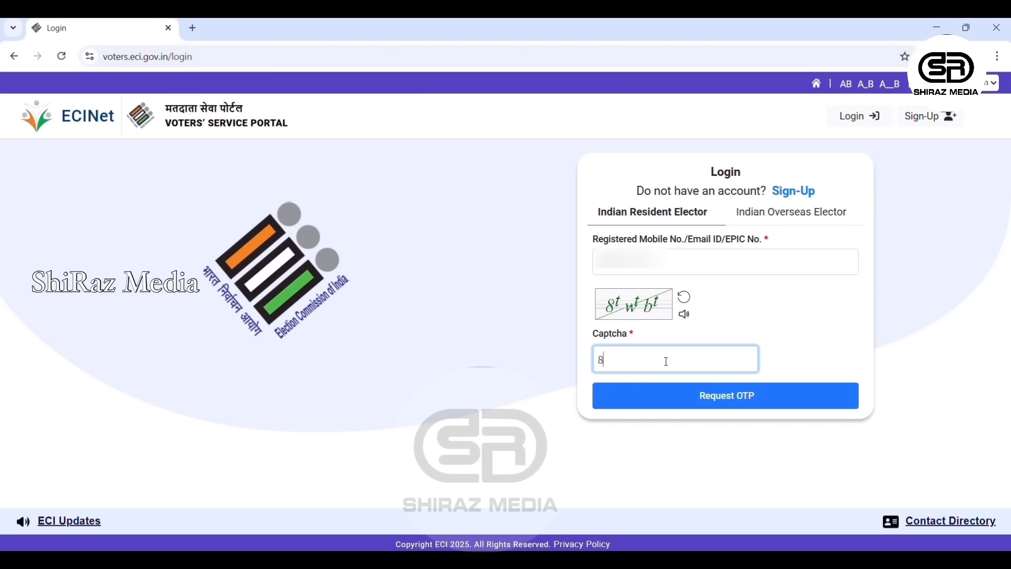
{"action": "type", "text": "twtbt"}
{"action": "left_click", "coordinate": [730, 401]}
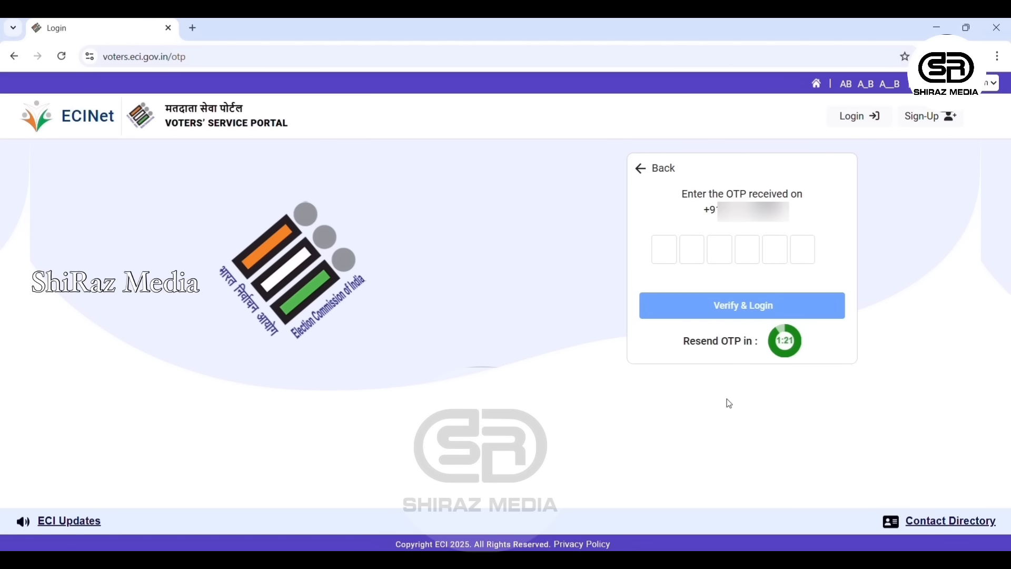
Step: Enter the received OTP and verify it to log in
{"action": "left_click", "coordinate": [668, 257]}
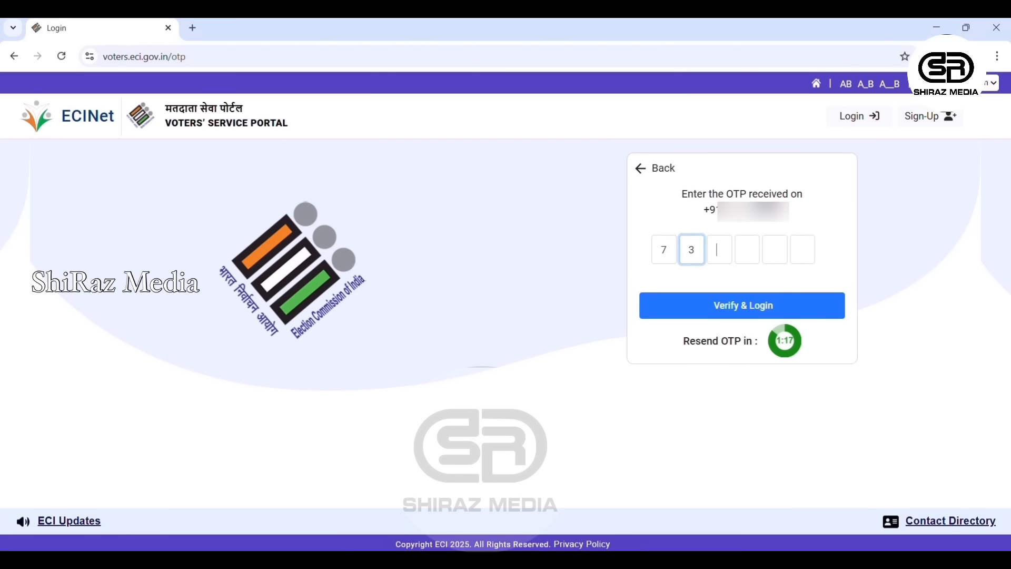
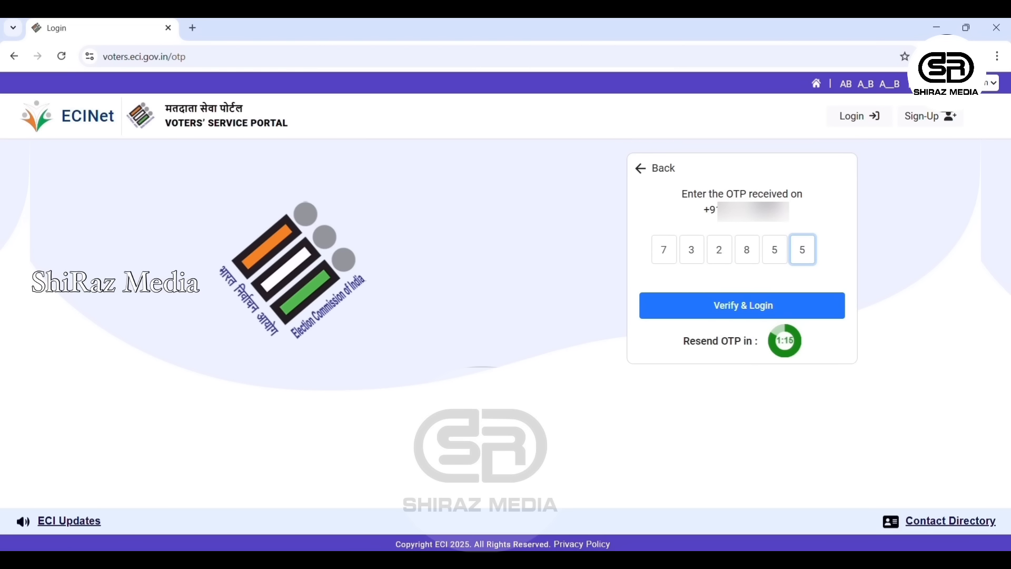
{"action": "left_click", "coordinate": [765, 305]}
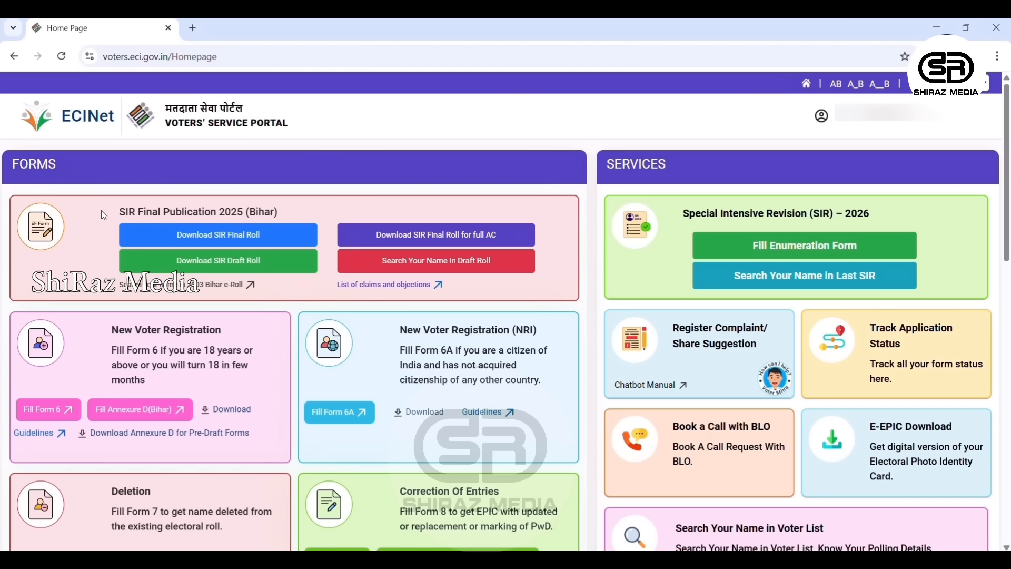
Step: Open Form 6 for new voters, and switch its language to Malayalam and back to English
{"action": "left_click", "coordinate": [46, 410]}
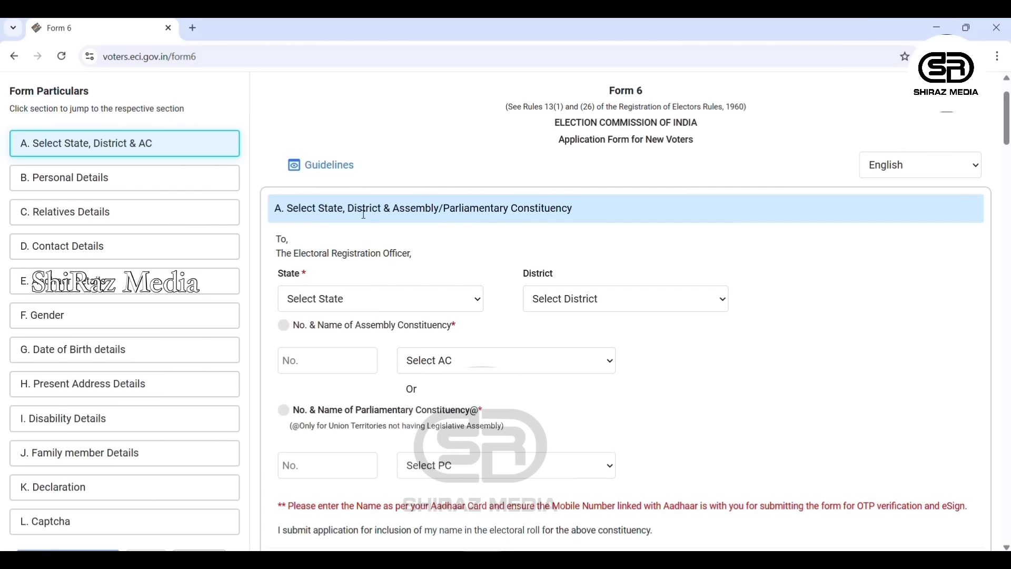
{"action": "left_click", "coordinate": [978, 164]}
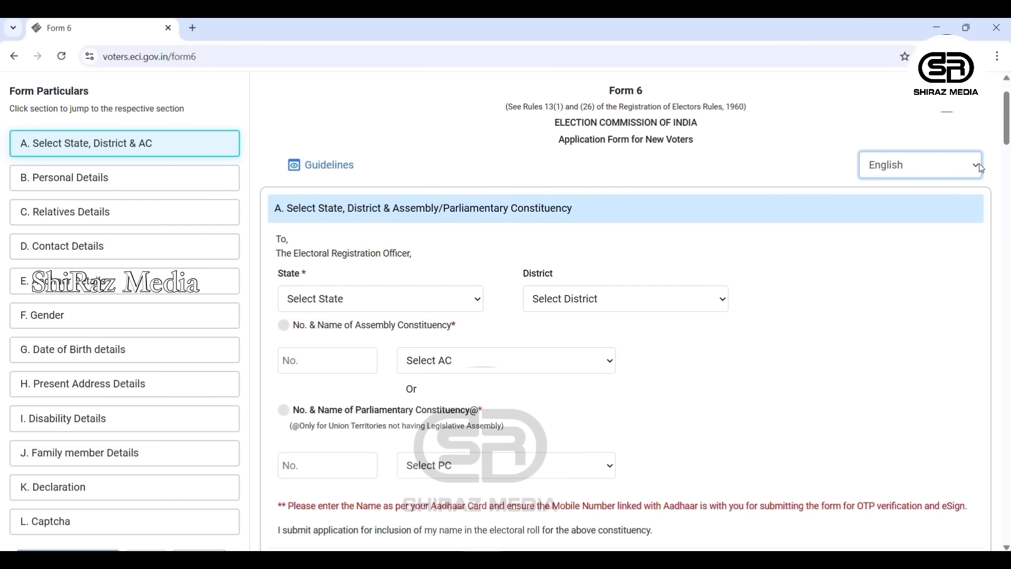
{"action": "left_click", "coordinate": [928, 394]}
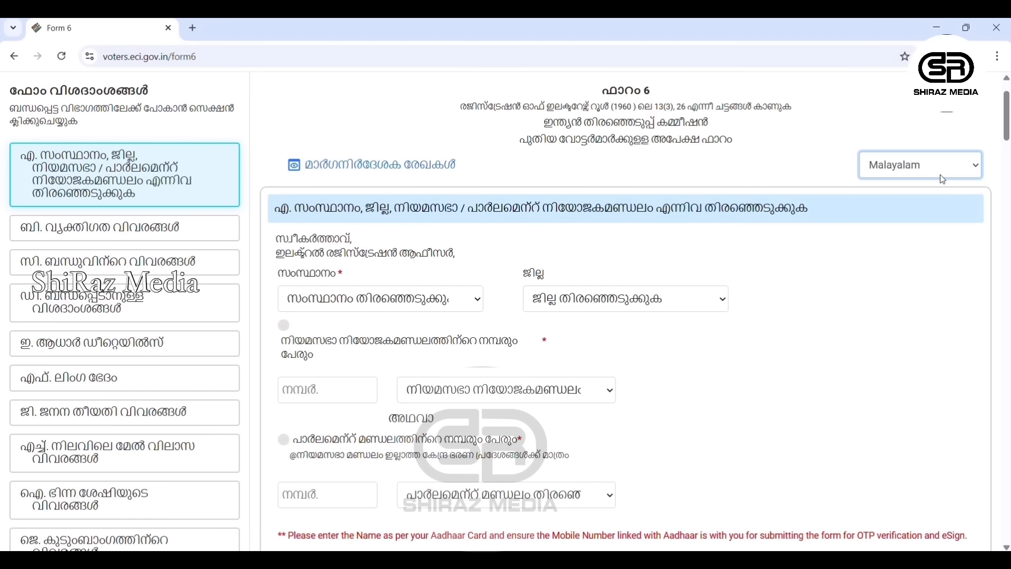
{"action": "left_click", "coordinate": [938, 210]}
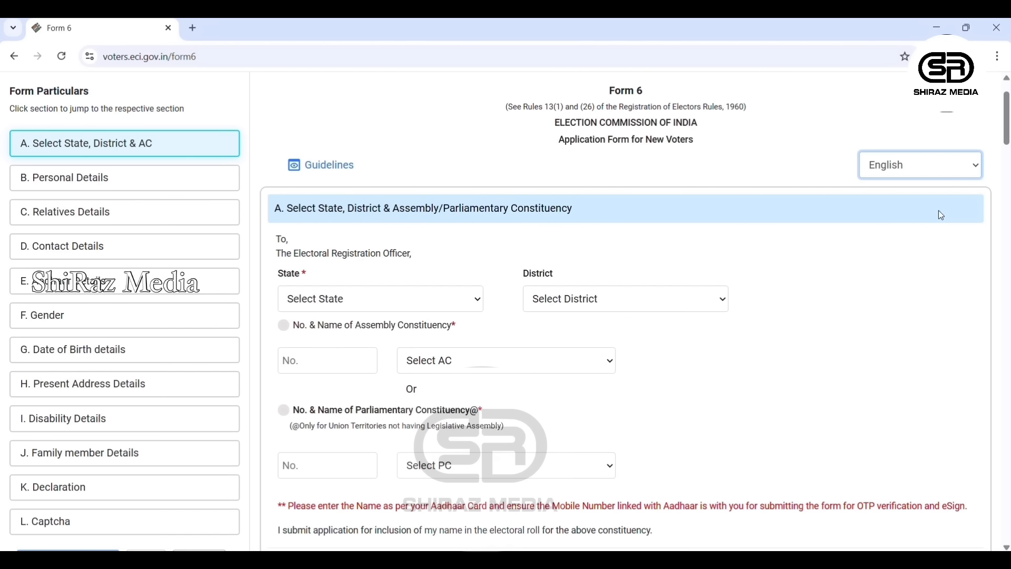
Step: Choose state Kerala, district MALAPPURAM and assembly constituency 39 MANKADA
{"action": "left_click", "coordinate": [482, 305]}
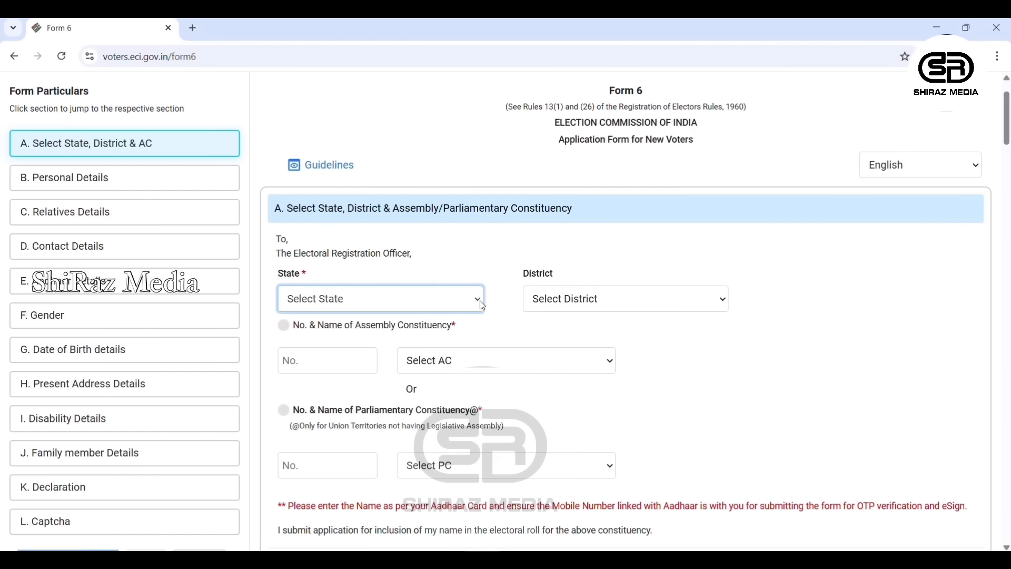
{"action": "key", "text": "k"}
{"action": "key", "text": "e"}
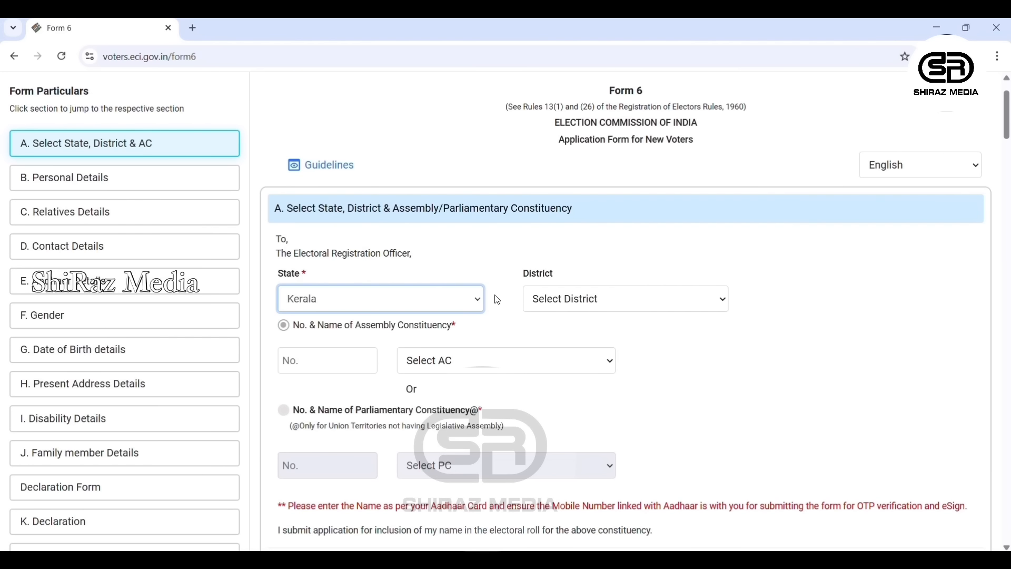
{"action": "left_click", "coordinate": [592, 301]}
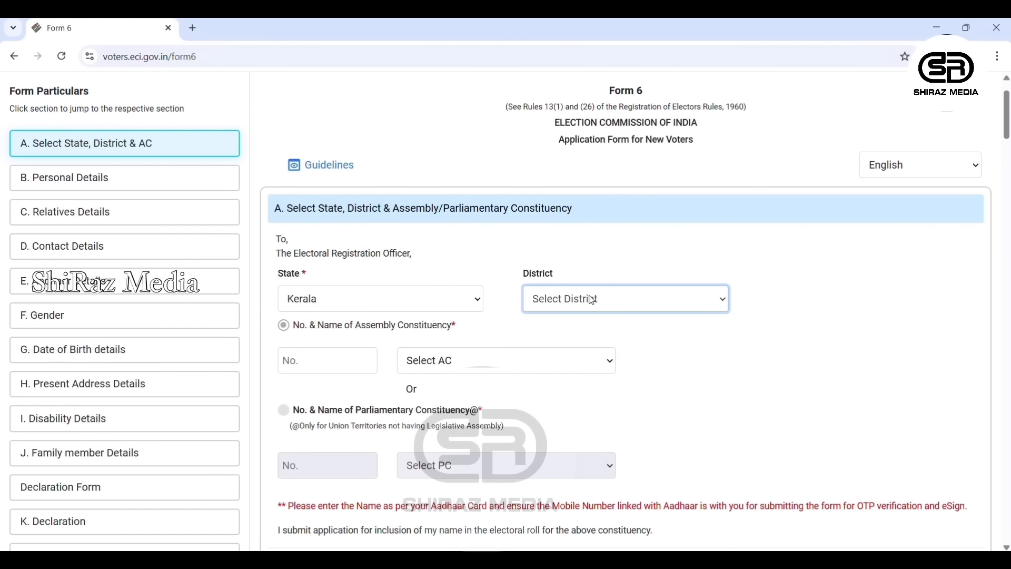
{"action": "key", "text": "m"}
{"action": "left_click", "coordinate": [613, 367]}
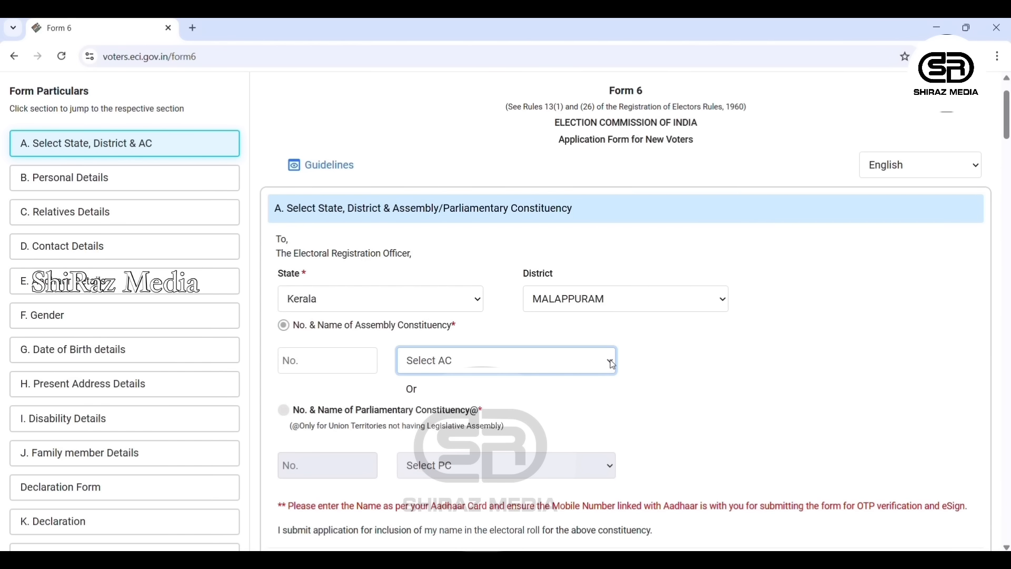
{"action": "key", "text": "m"}
{"action": "key", "text": "m"}
{"action": "scroll", "coordinate": [840, 239], "scroll_direction": "down", "scroll_amount": 1}
{"action": "scroll", "coordinate": [840, 239], "scroll_direction": "down", "scroll_amount": 3}
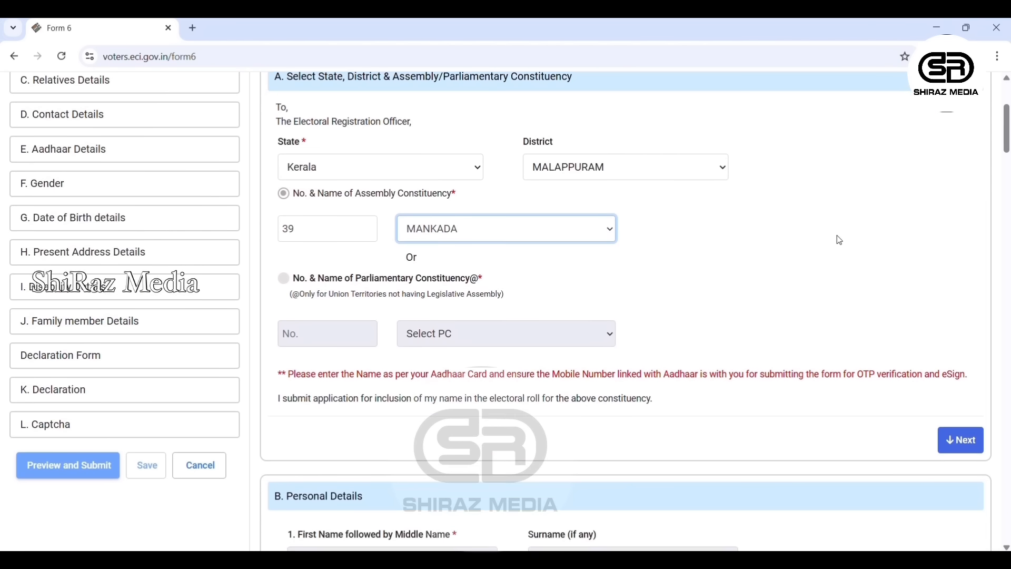
{"action": "scroll", "coordinate": [840, 239], "scroll_direction": "down", "scroll_amount": 1}
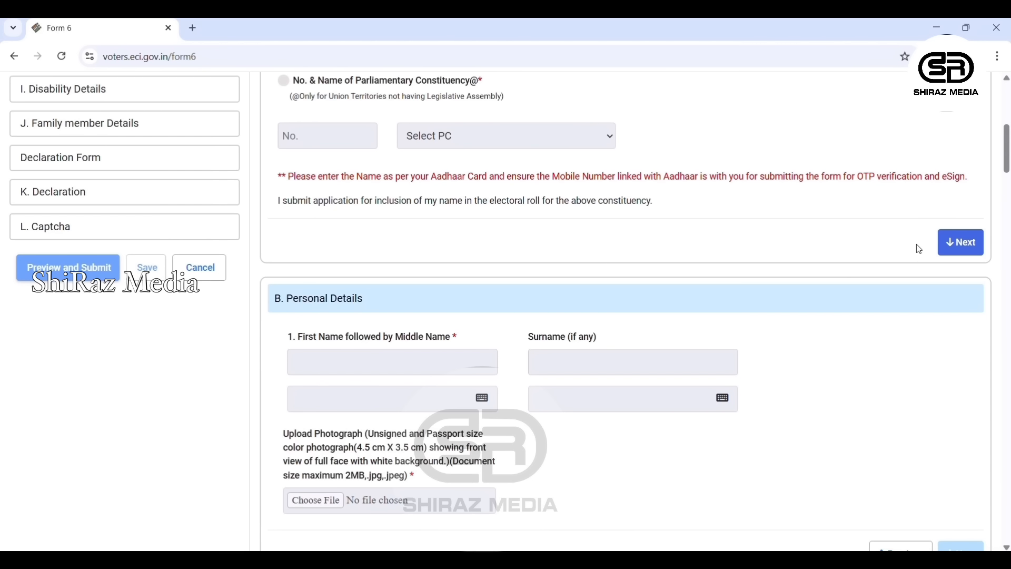
Step: In Personal Details, enter the applicant's first name and accept its Malayalam transliteration
{"action": "left_click", "coordinate": [963, 242]}
{"action": "left_click", "coordinate": [339, 245]}
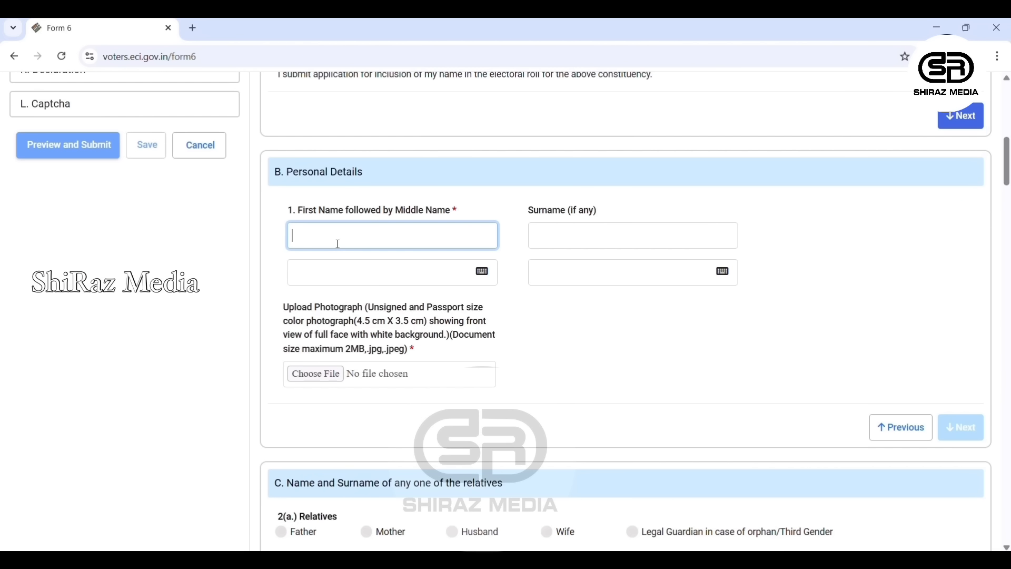
{"action": "type", "text": "AS"}
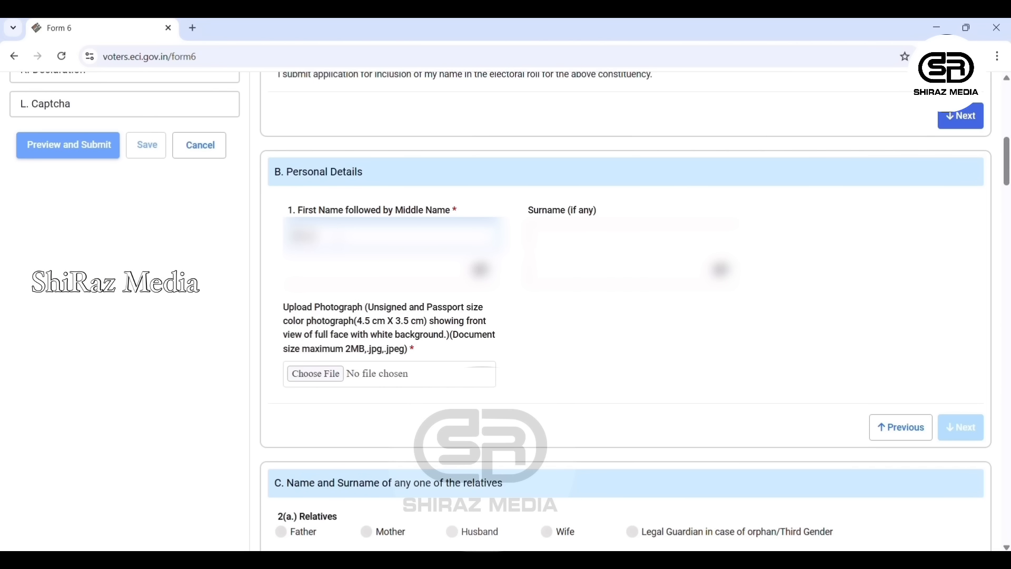
{"action": "type", "text": "AFAL"}
{"action": "key", "text": "Tab"}
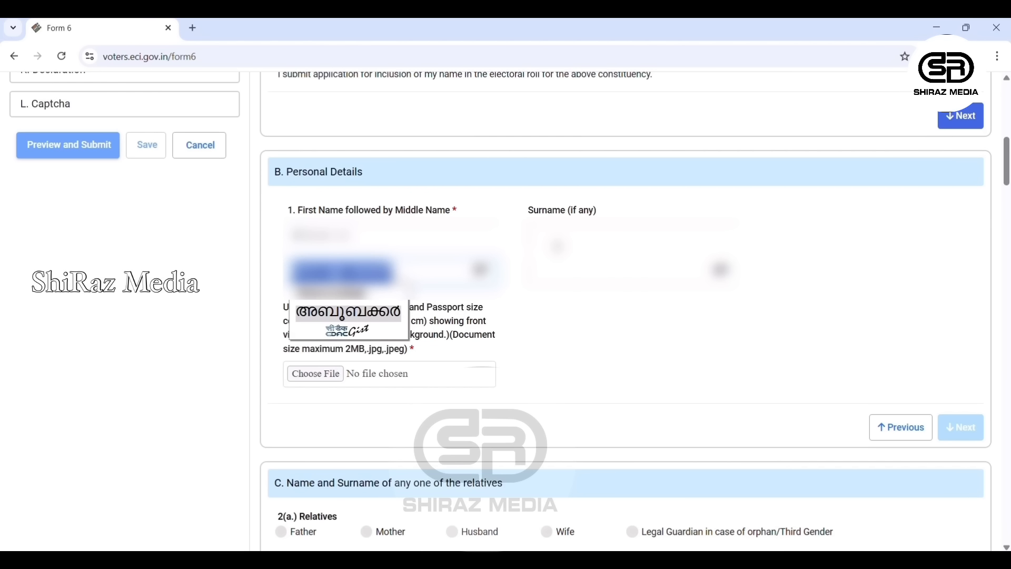
{"action": "key", "text": "Tab"}
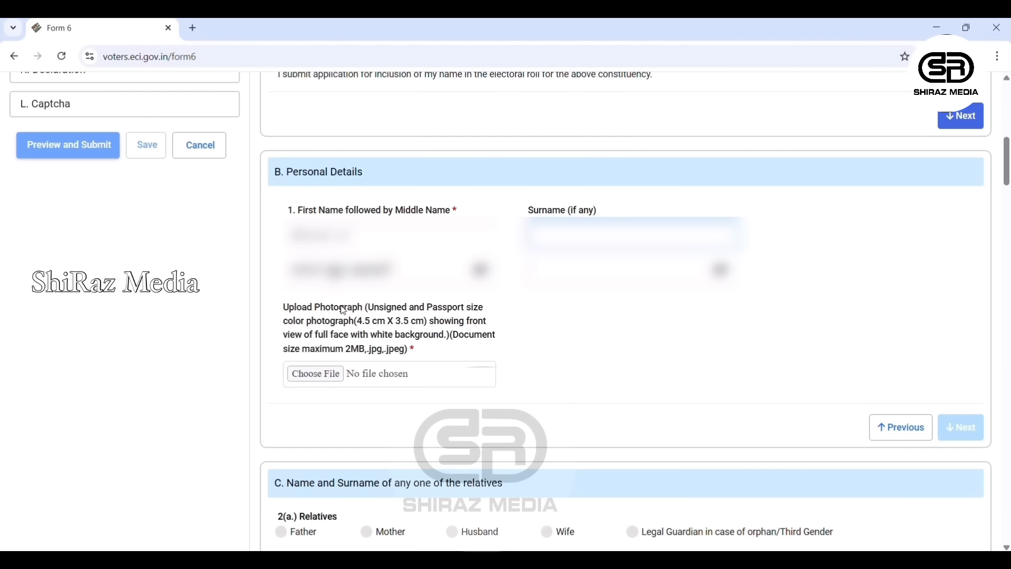
Step: Close the Malayalam keyboard, save the cropped Sidhi.jpg photo, and dismiss the confirmation
{"action": "left_click", "coordinate": [478, 271]}
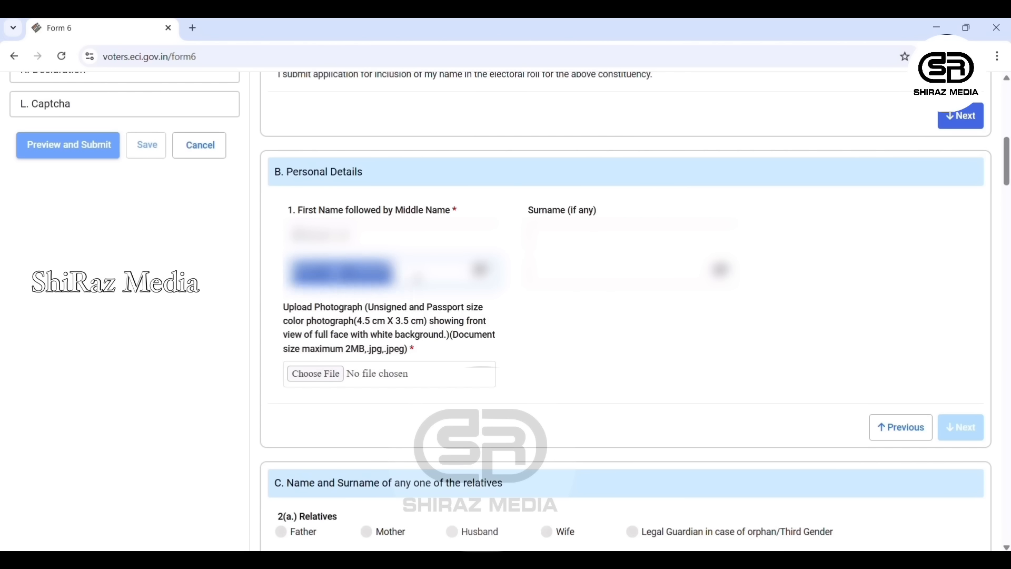
{"action": "left_click", "coordinate": [416, 276]}
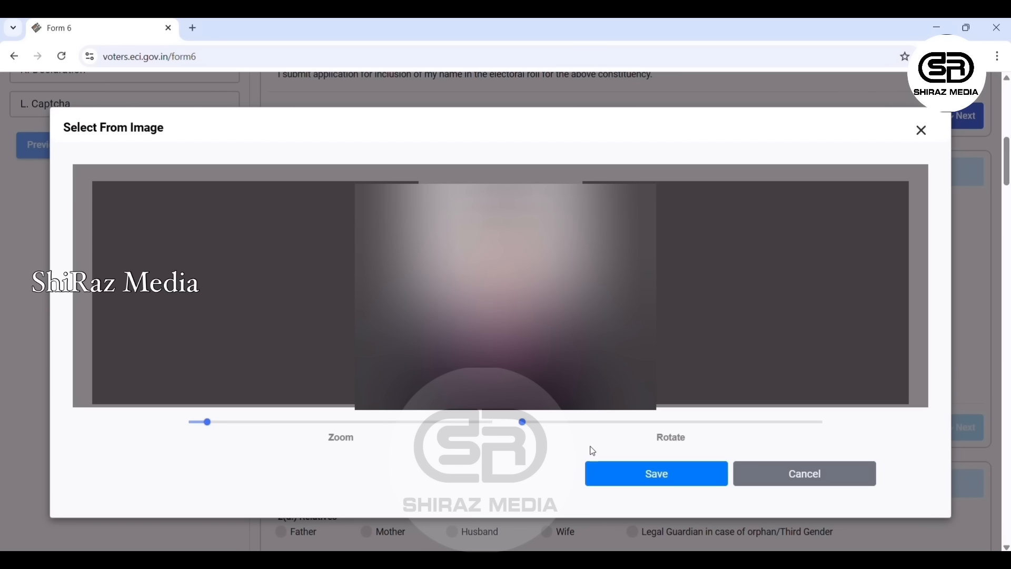
{"action": "left_click", "coordinate": [625, 474]}
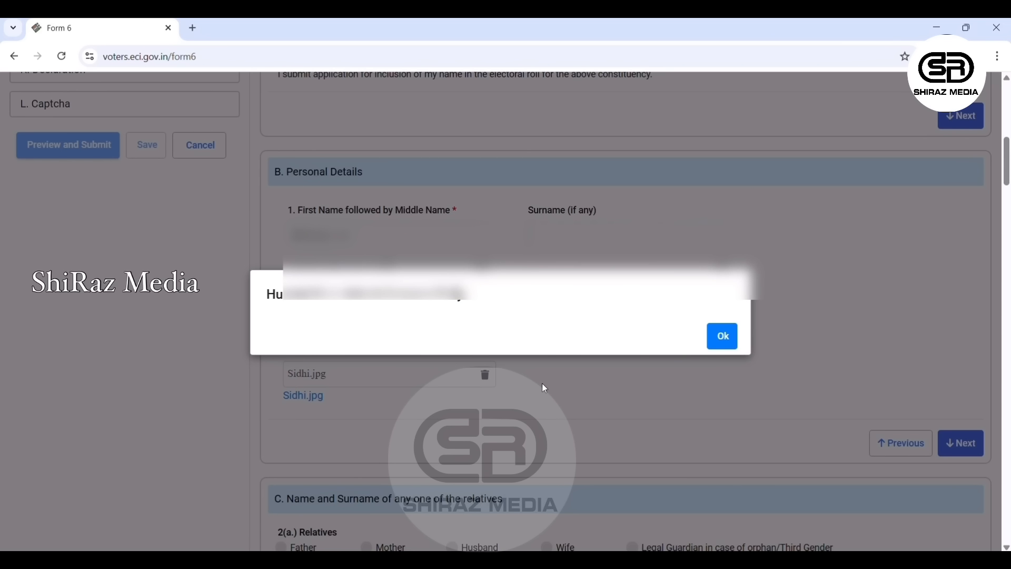
{"action": "left_click", "coordinate": [722, 335]}
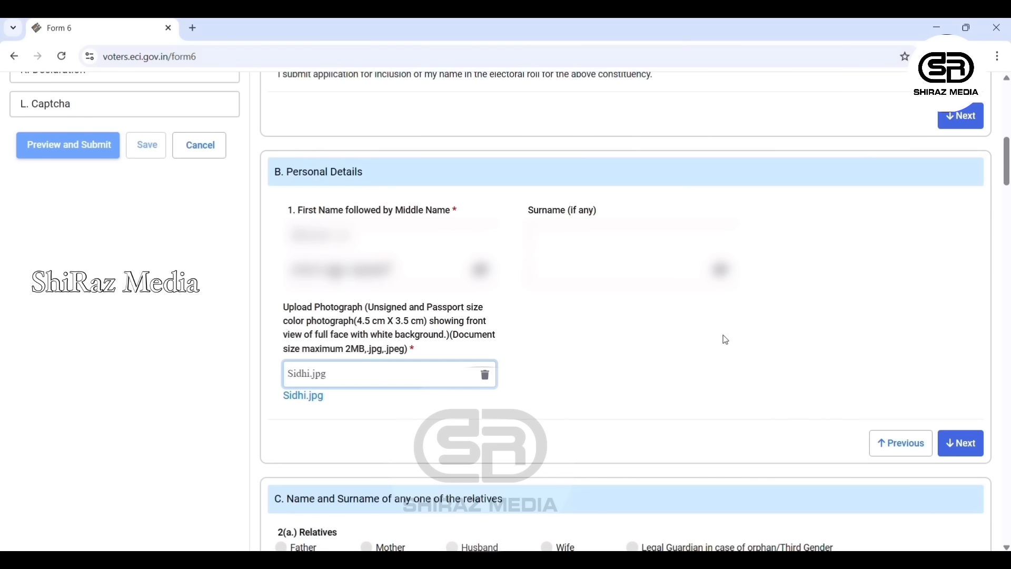
Step: Enter the father's name with its Malayalam version, then mark the mobile number as Self
{"action": "left_click", "coordinate": [978, 447]}
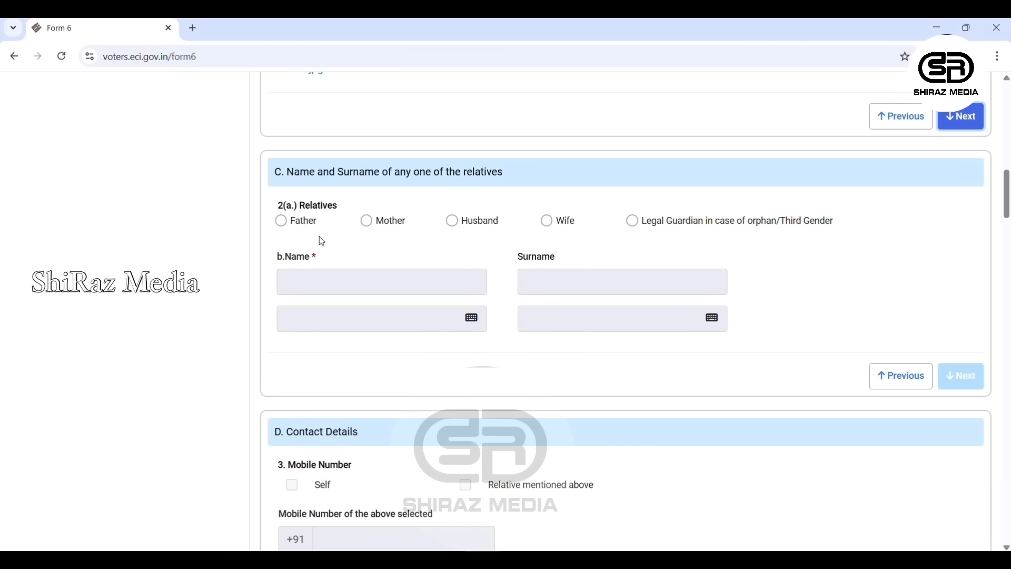
{"action": "left_click", "coordinate": [282, 223]}
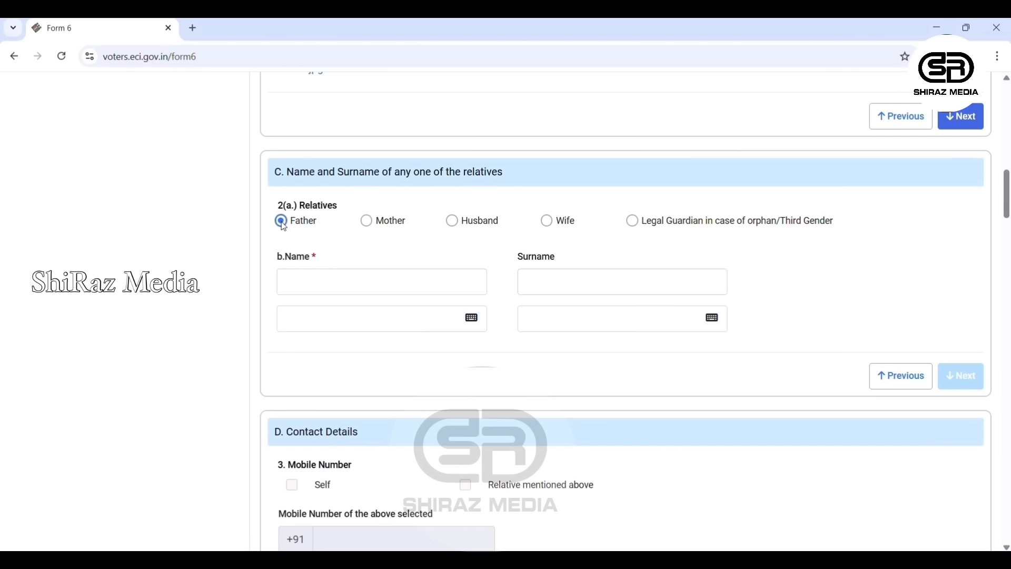
{"action": "left_click", "coordinate": [322, 284]}
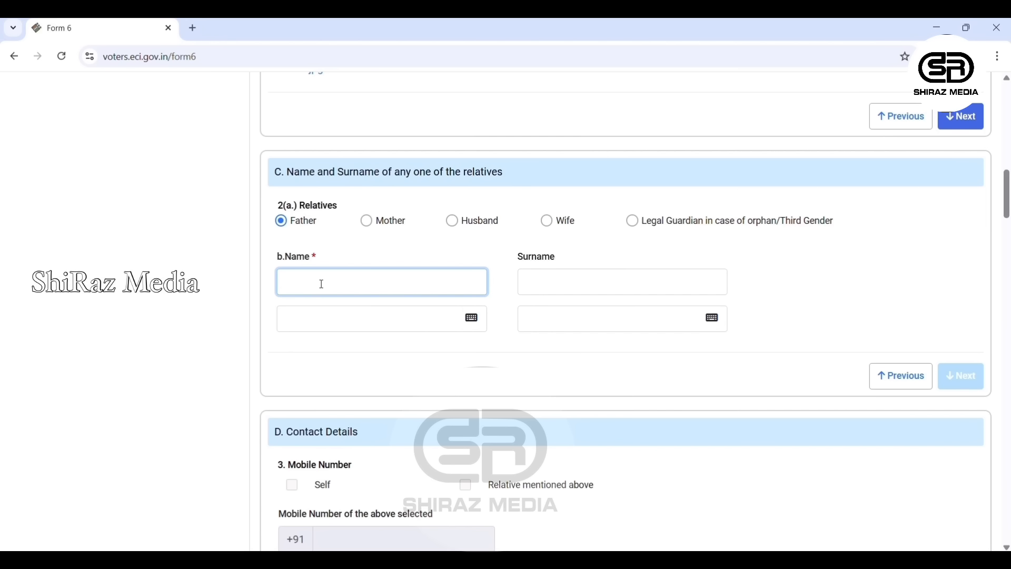
{"action": "type", "text": "[blurred][blurred]"}
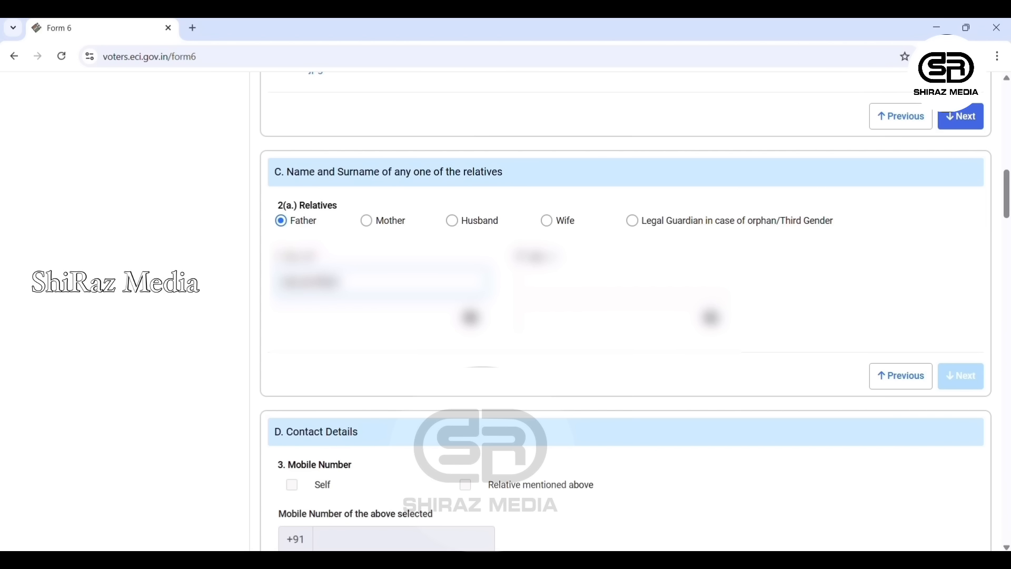
{"action": "key", "text": "Tab"}
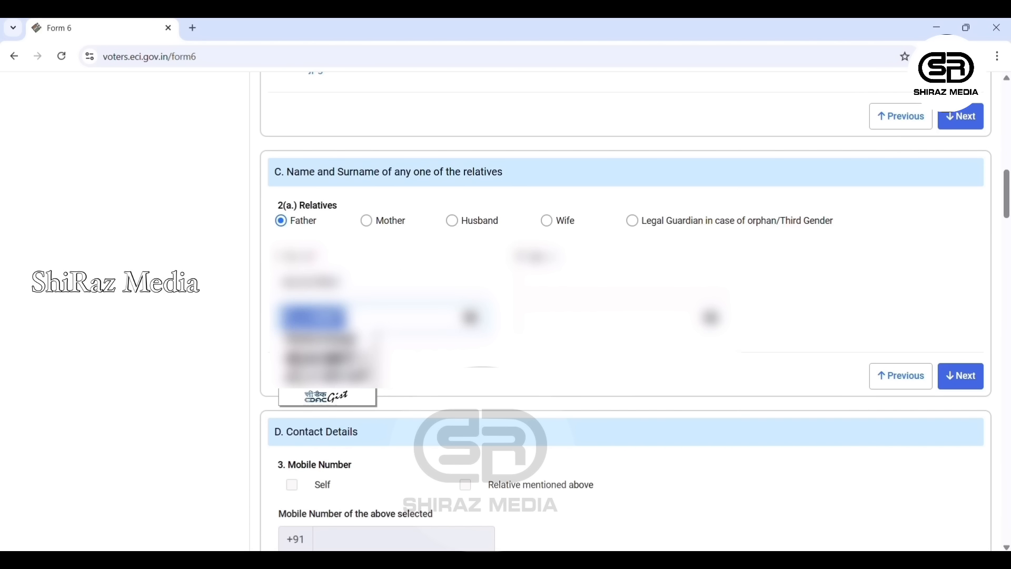
{"action": "key", "text": "Tab"}
{"action": "key", "text": "Tab"}
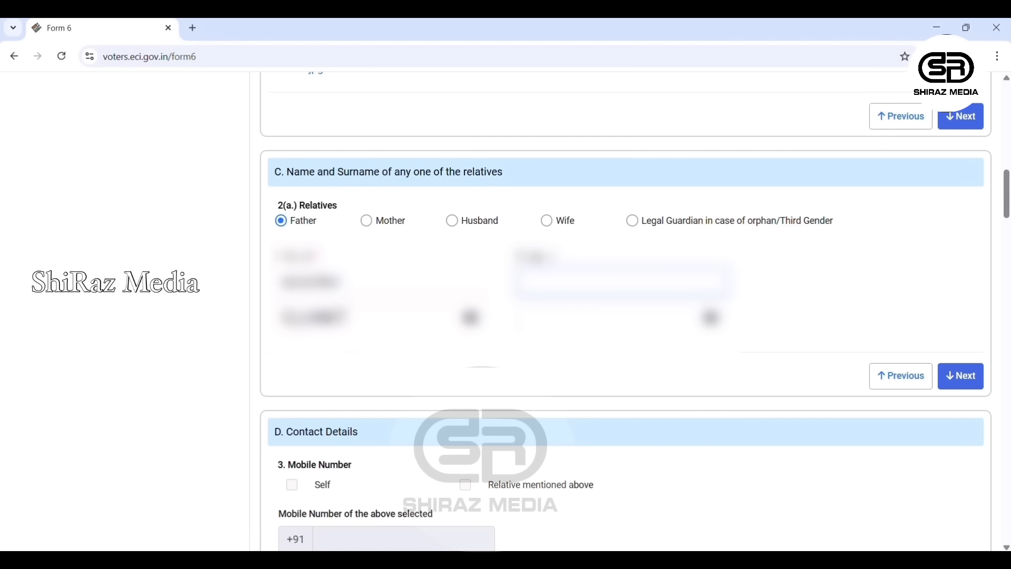
{"action": "key", "text": "Tab"}
{"action": "left_click", "coordinate": [972, 380]}
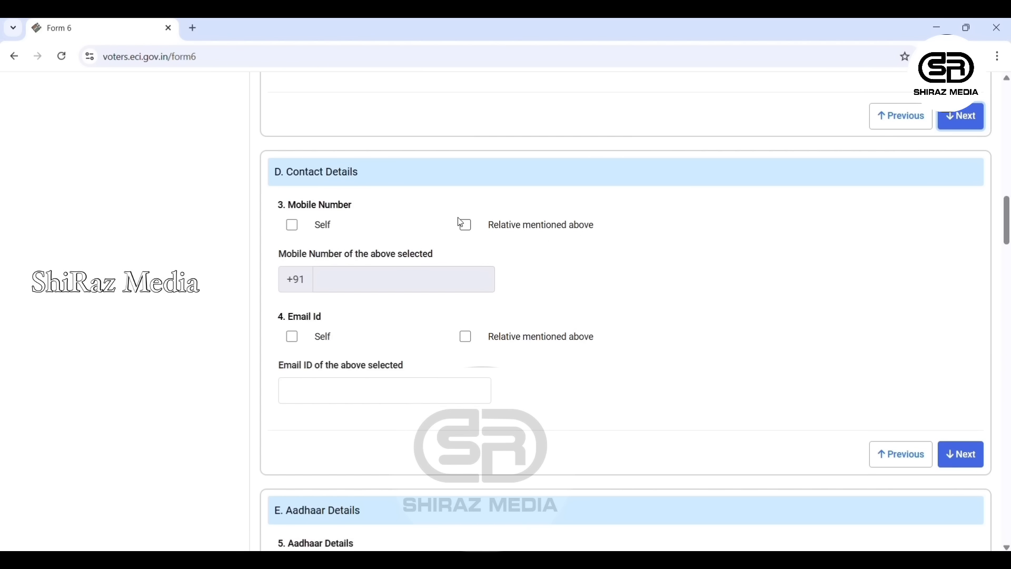
{"action": "left_click", "coordinate": [293, 226]}
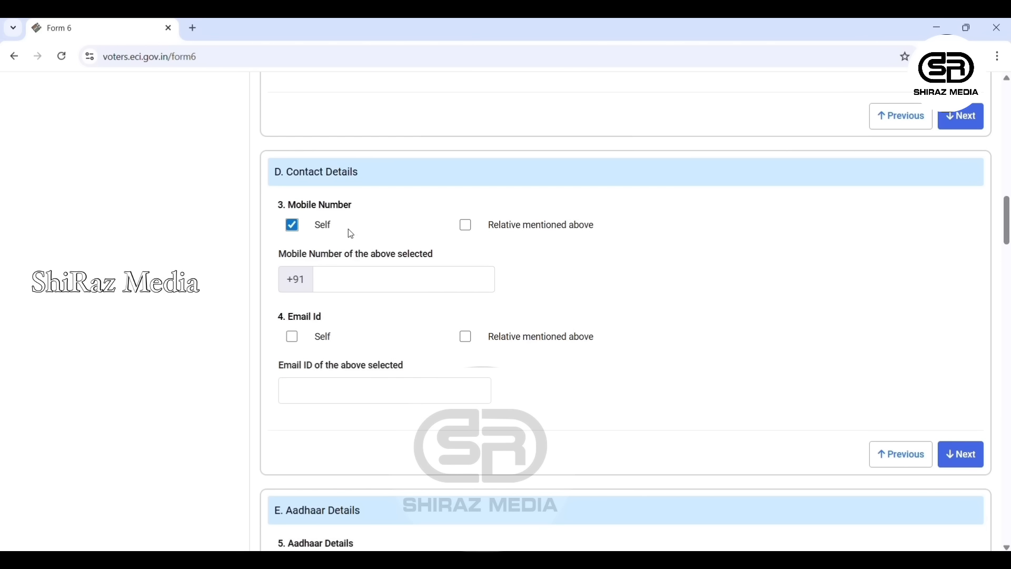
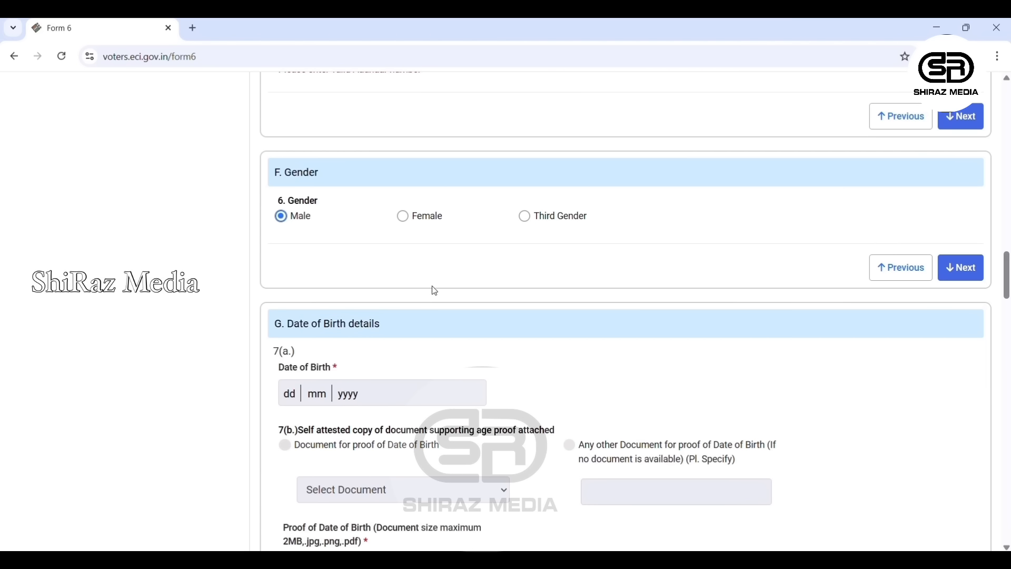
Step: Move on to the birth details and enter the date of birth 01-01-2000
{"action": "left_click", "coordinate": [962, 268]}
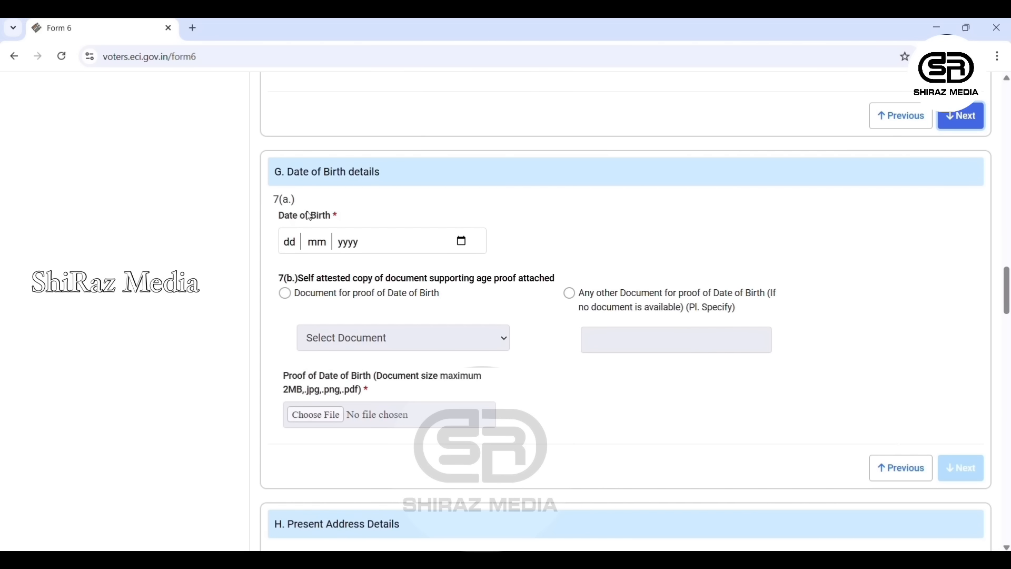
{"action": "left_click", "coordinate": [295, 243]}
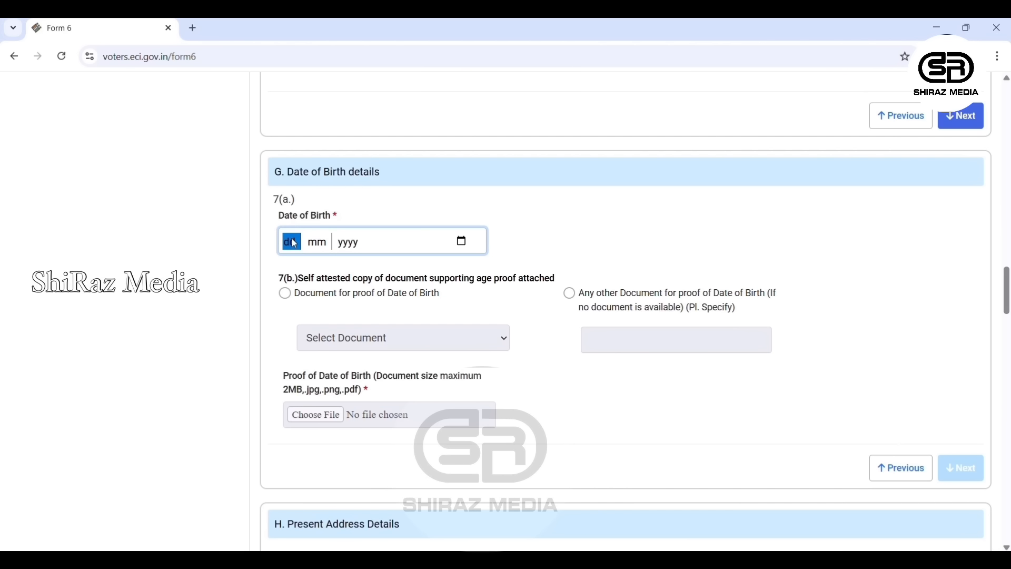
{"action": "type", "text": "01 "}
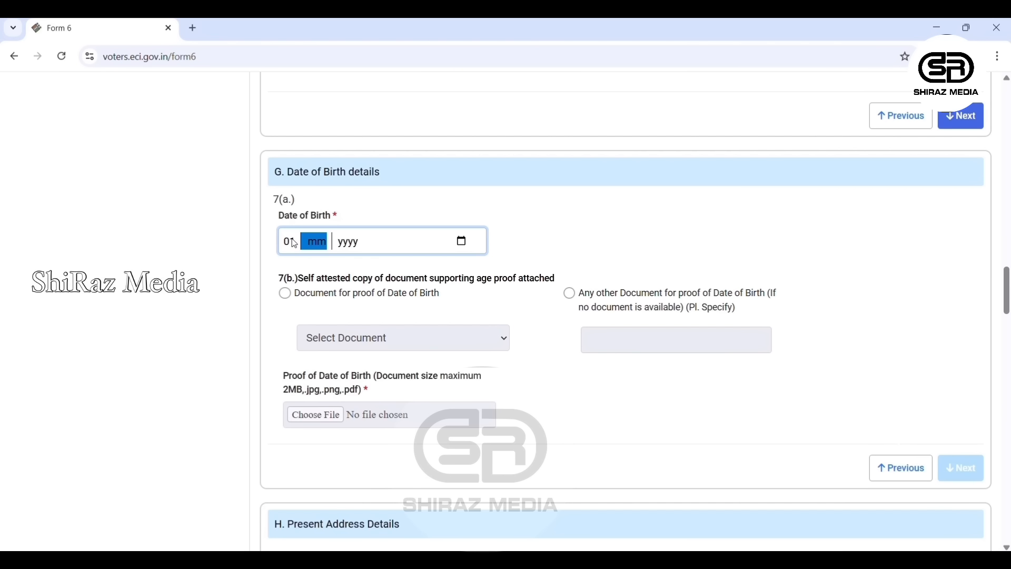
{"action": "type", "text": "01 2000"}
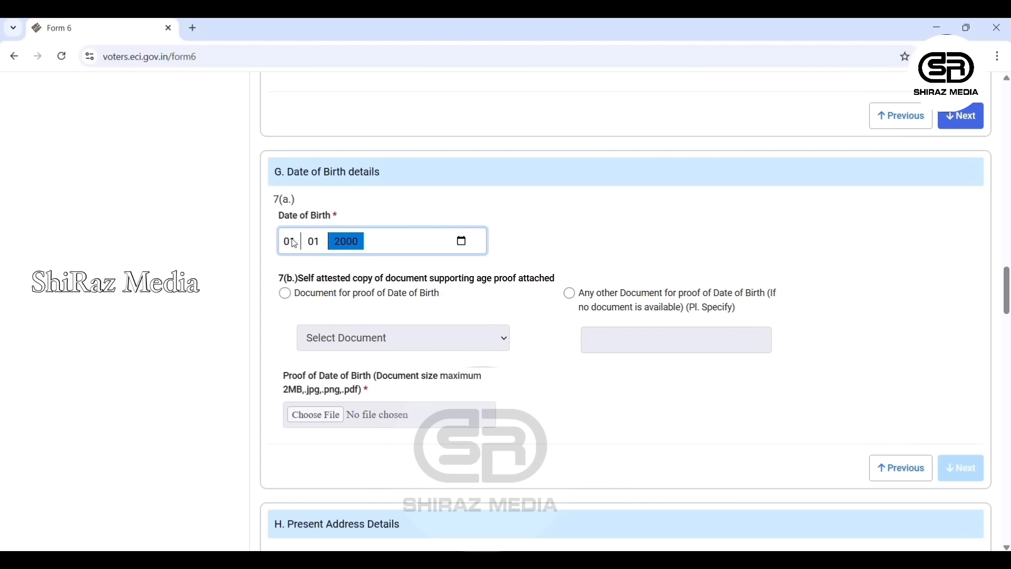
Step: Attach Aadhar_Card.pdf as Aadhaar Card birth-date proof and continue to the address section
{"action": "left_click", "coordinate": [285, 294]}
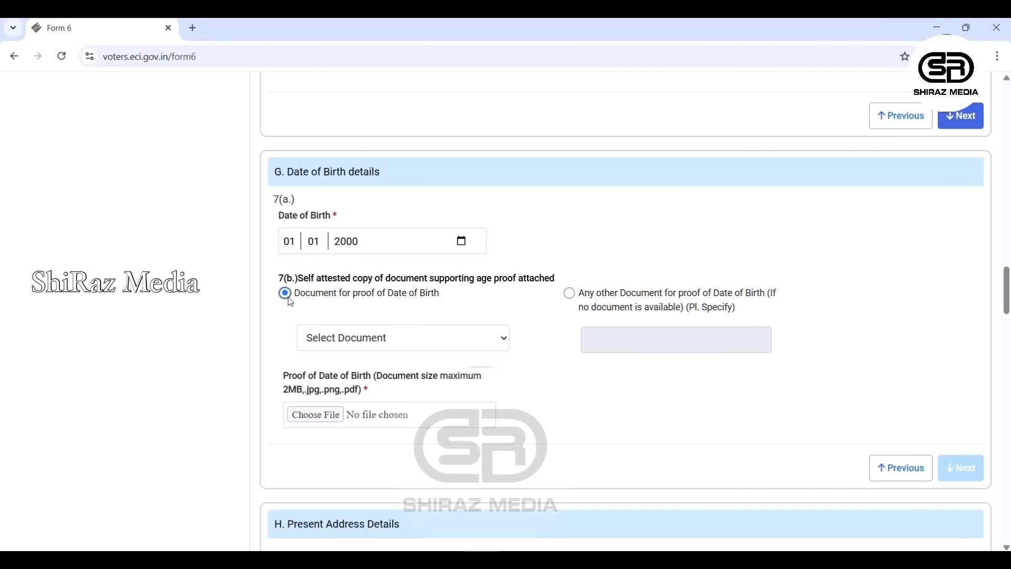
{"action": "left_click", "coordinate": [507, 345]}
{"action": "left_click", "coordinate": [506, 345]}
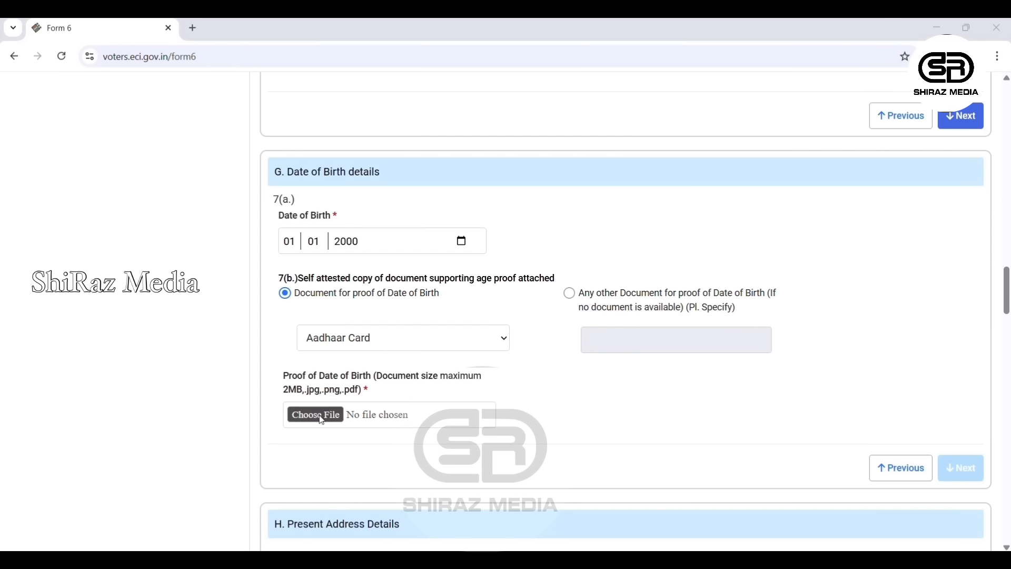
{"action": "double_click", "coordinate": [446, 305]}
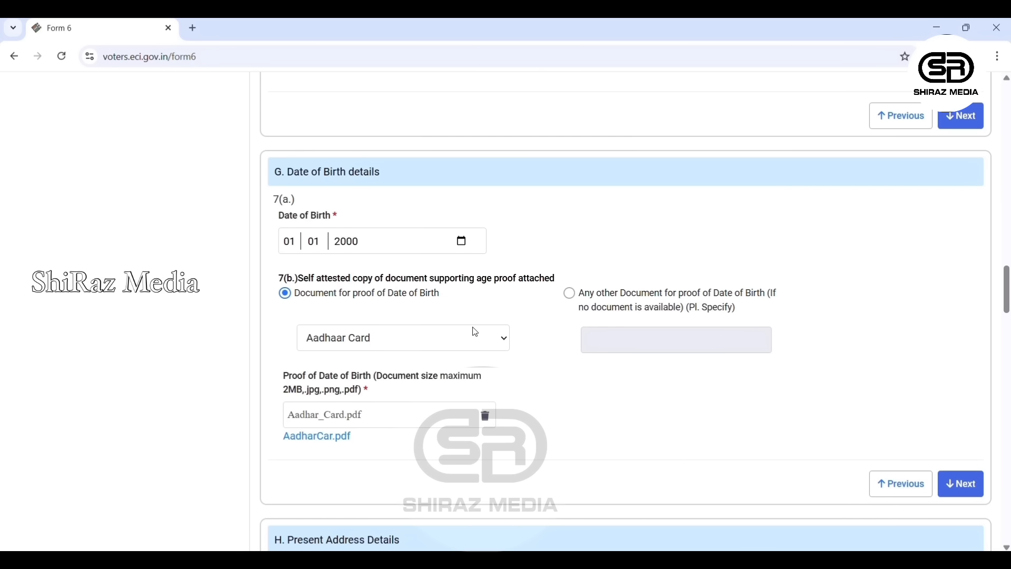
{"action": "left_click", "coordinate": [960, 483]}
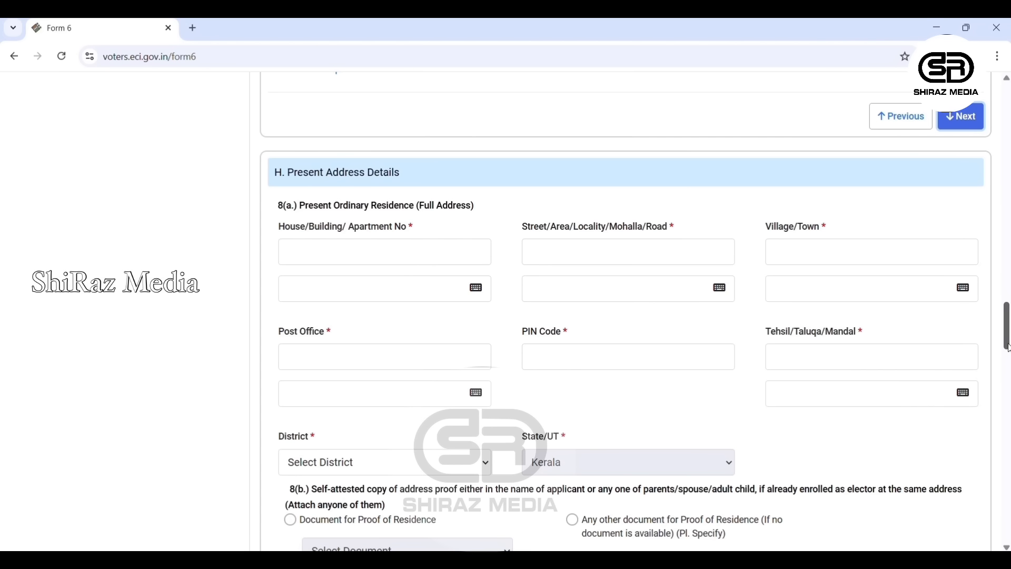
Step: Enter the present address's house, street, village/town and post office fields
{"action": "scroll", "coordinate": [1009, 348], "scroll_direction": "down", "scroll_amount": 1}
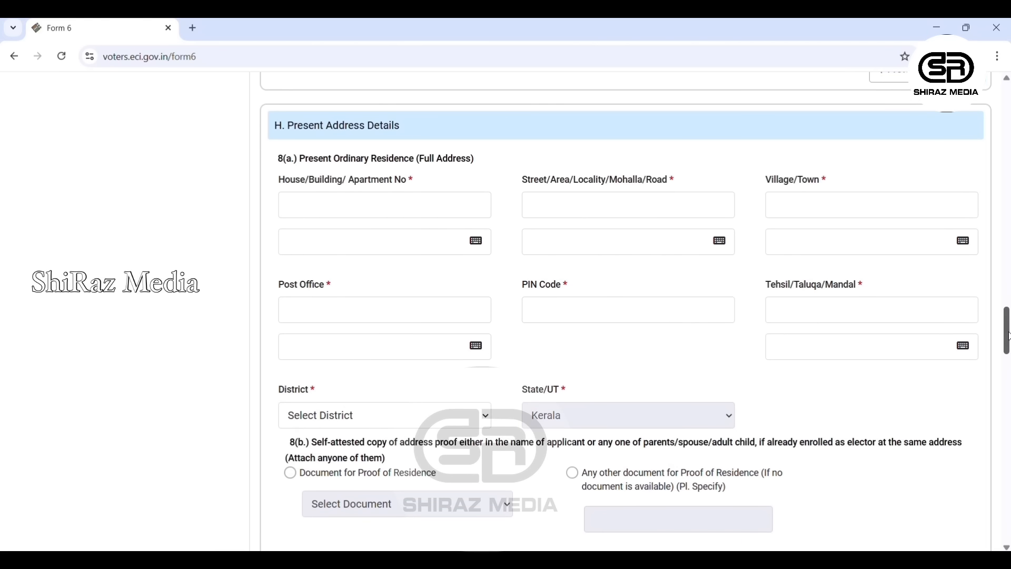
{"action": "left_click_drag", "start_coordinate": [1008, 335], "coordinate": [1008, 337]}
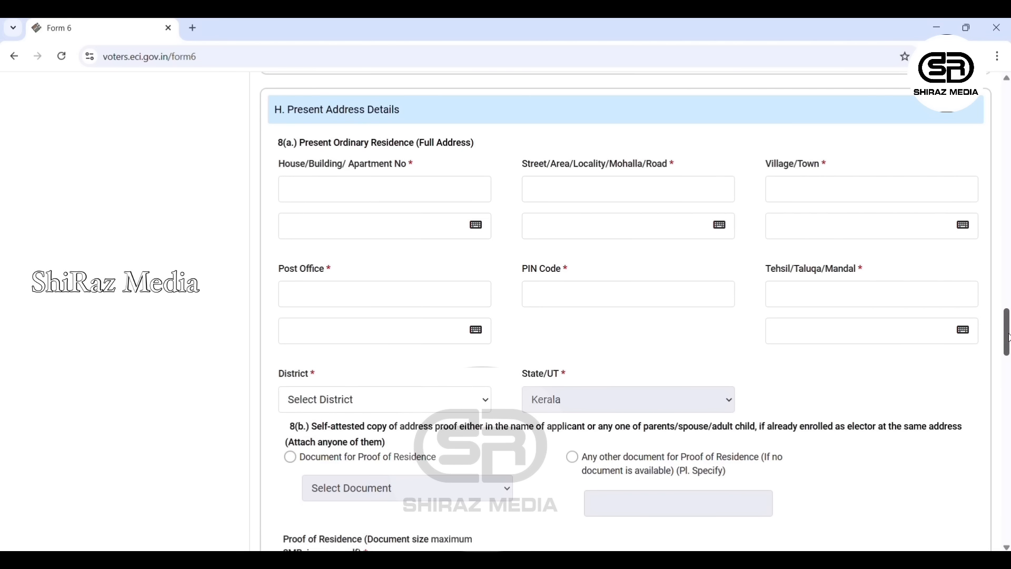
{"action": "left_click", "coordinate": [437, 198]}
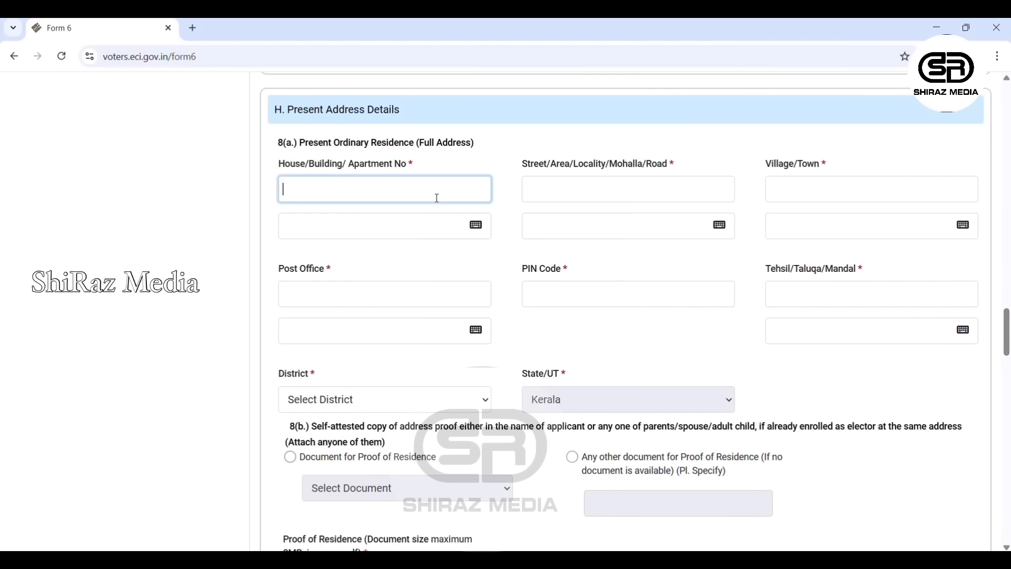
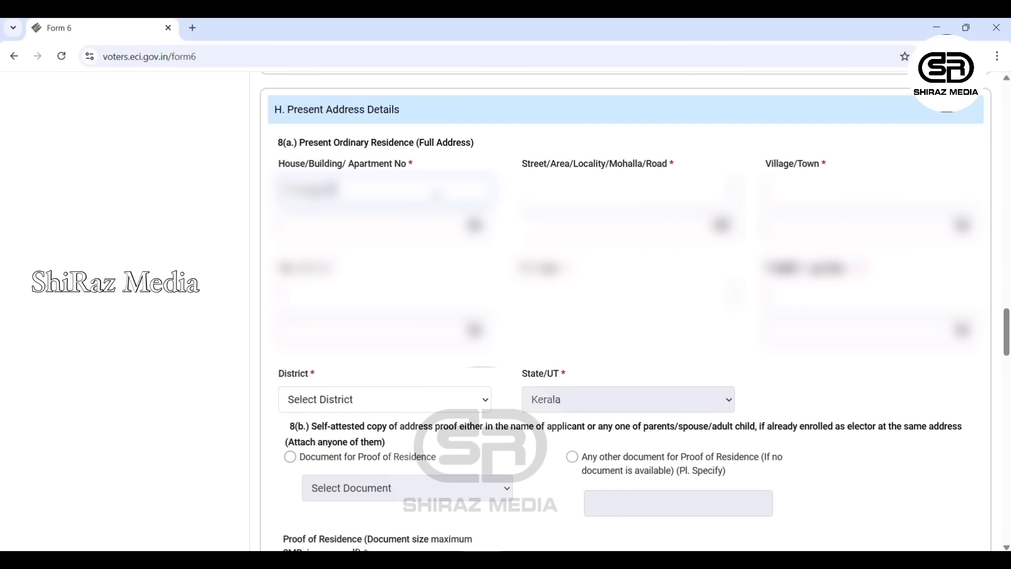
{"action": "key", "text": "Tab"}
{"action": "key", "text": "Tab"}
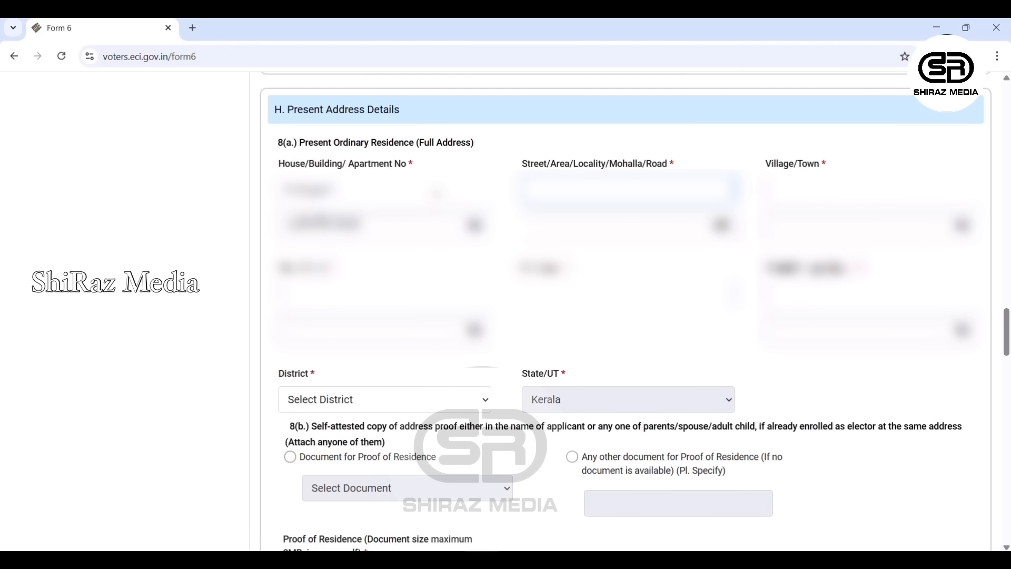
{"action": "type", "text": "Mankada"}
{"action": "key", "text": "Tab"}
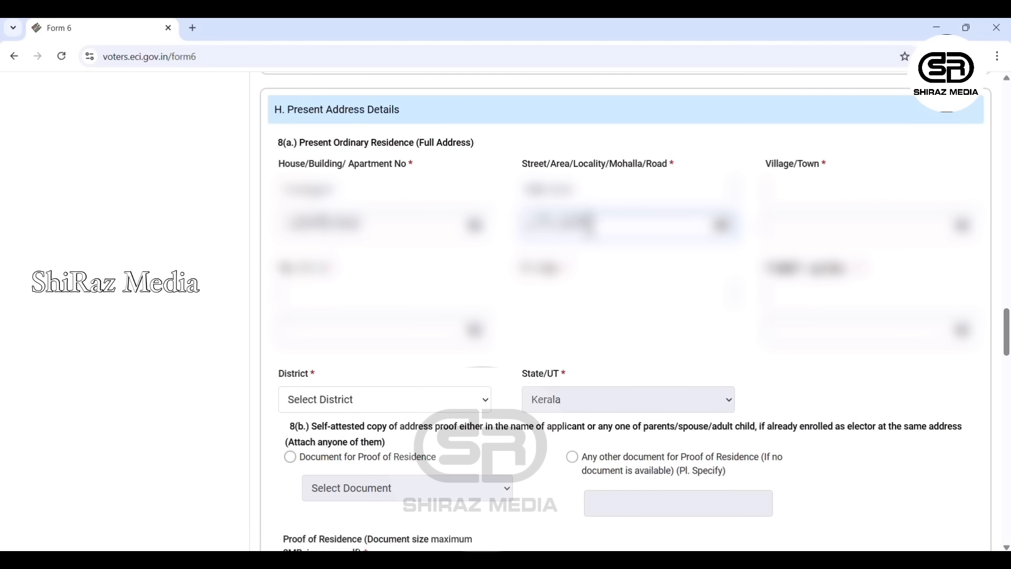
{"action": "left_click", "coordinate": [863, 223]}
{"action": "left_click", "coordinate": [877, 198]}
{"action": "type", "text": "Ma"}
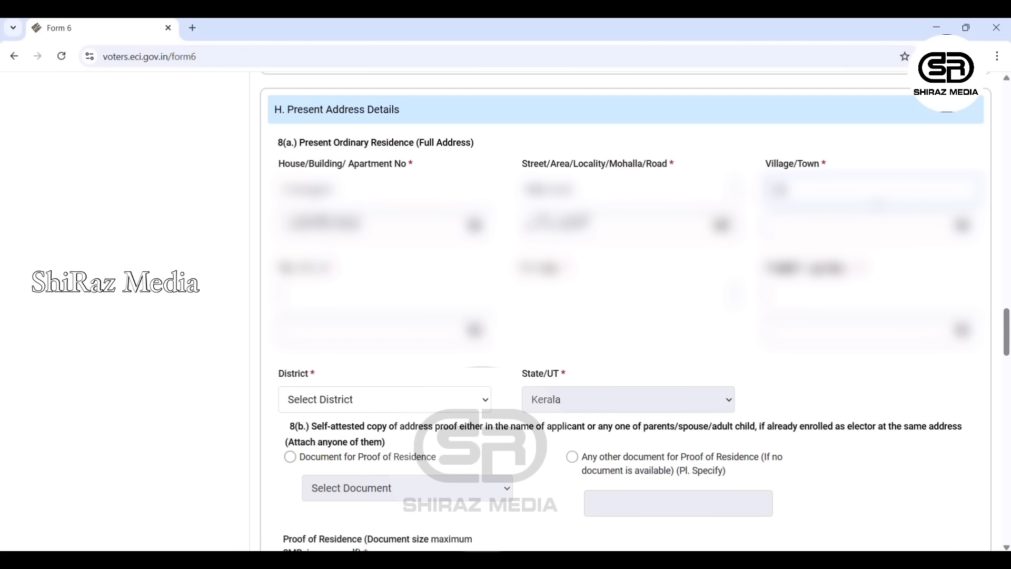
{"action": "type", "text": "nkada"}
{"action": "key", "text": "Tab"}
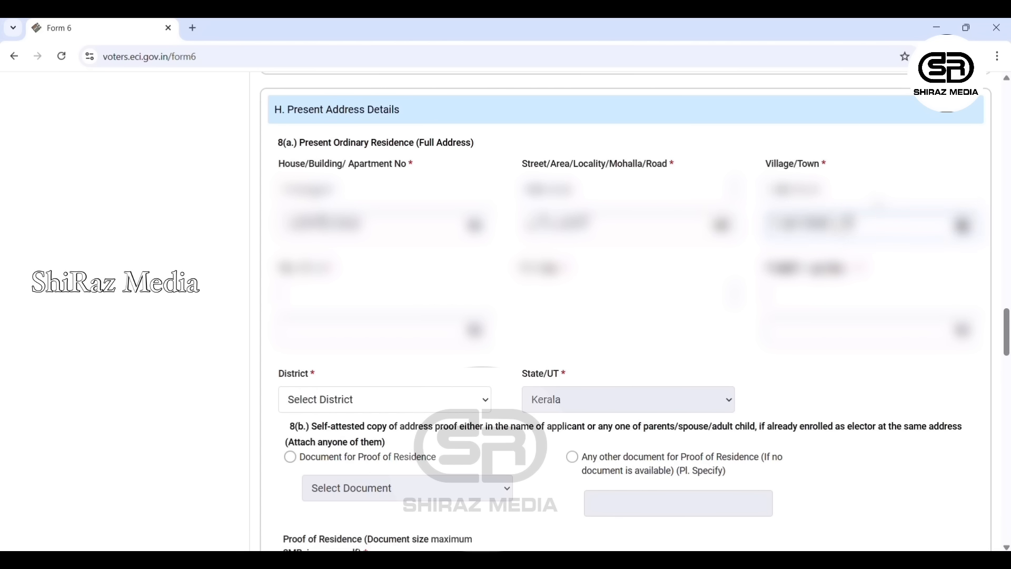
{"action": "key", "text": "Tab"}
{"action": "type", "text": "Man"}
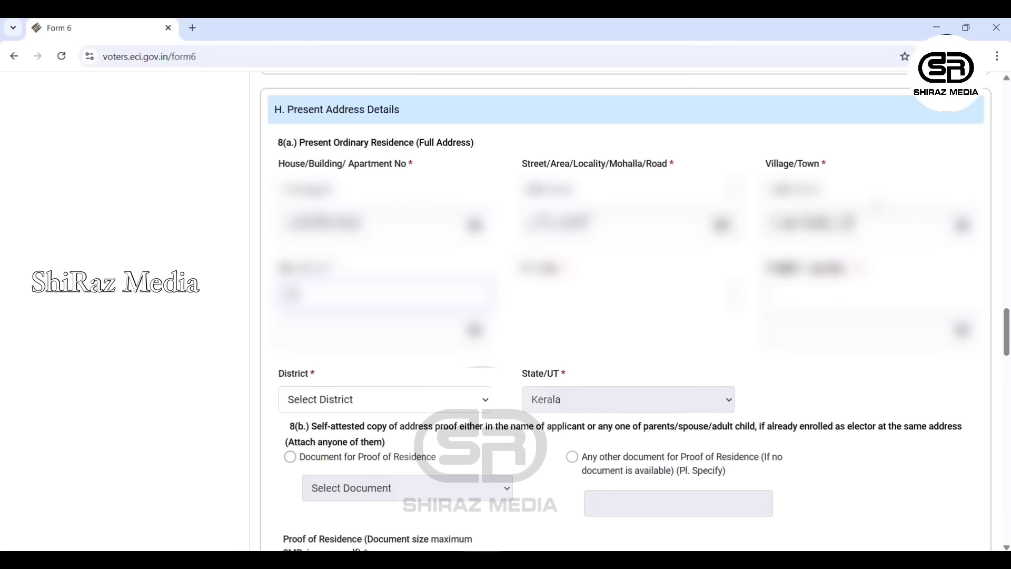
{"action": "type", "text": "kada"}
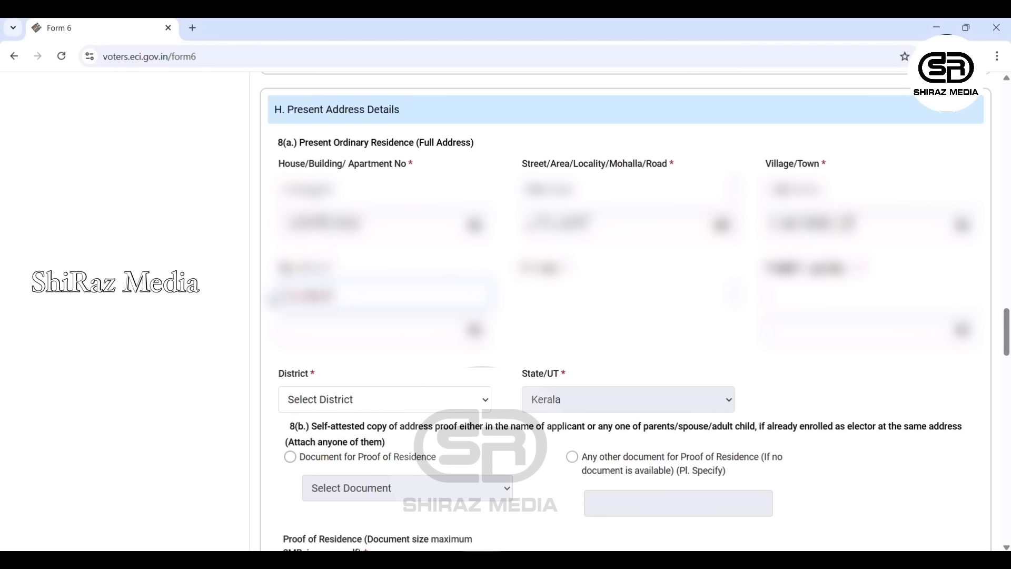
{"action": "left_click_drag", "start_coordinate": [280, 296], "coordinate": [334, 296]}
{"action": "left_click", "coordinate": [334, 295]}
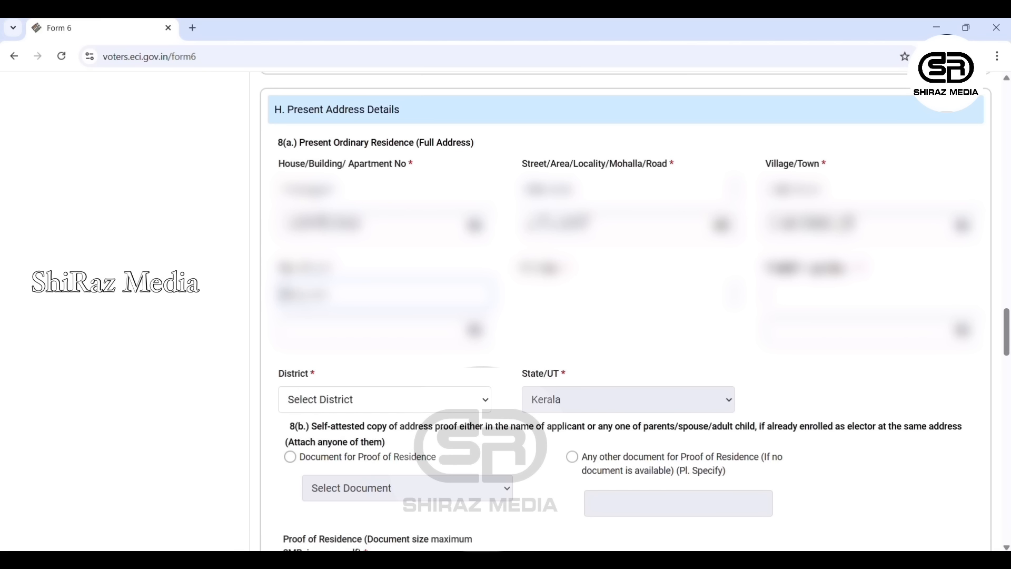
Step: Enter the PIN code and tehsil Tirurangadi, and choose Malappuram as the district
{"action": "key", "text": "Tab"}
{"action": "key", "text": "Tab"}
{"action": "key", "text": "Tab"}
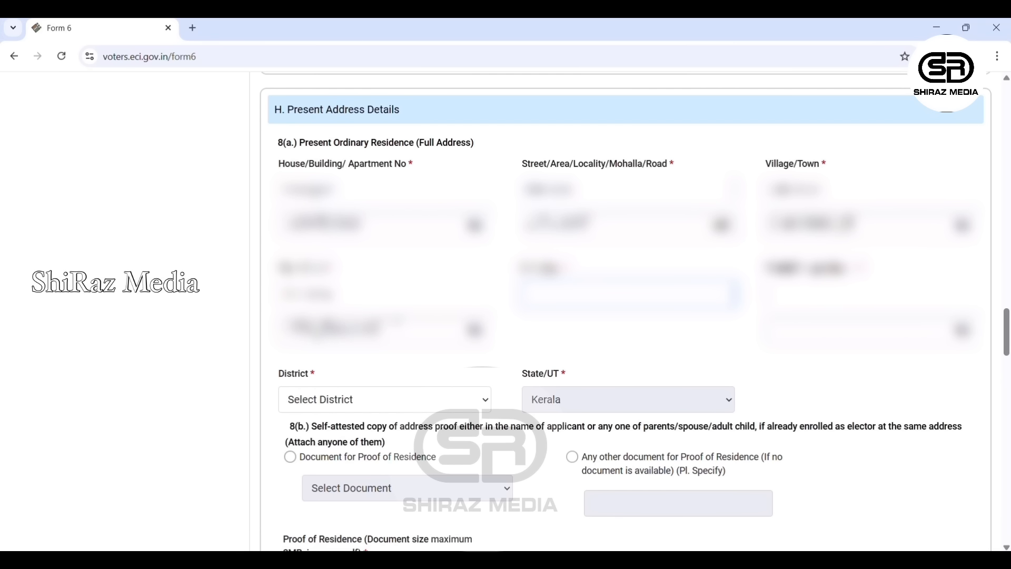
{"action": "type", "text": "676101"}
{"action": "key", "text": "Tab"}
{"action": "type", "text": "tIRURANGADI"}
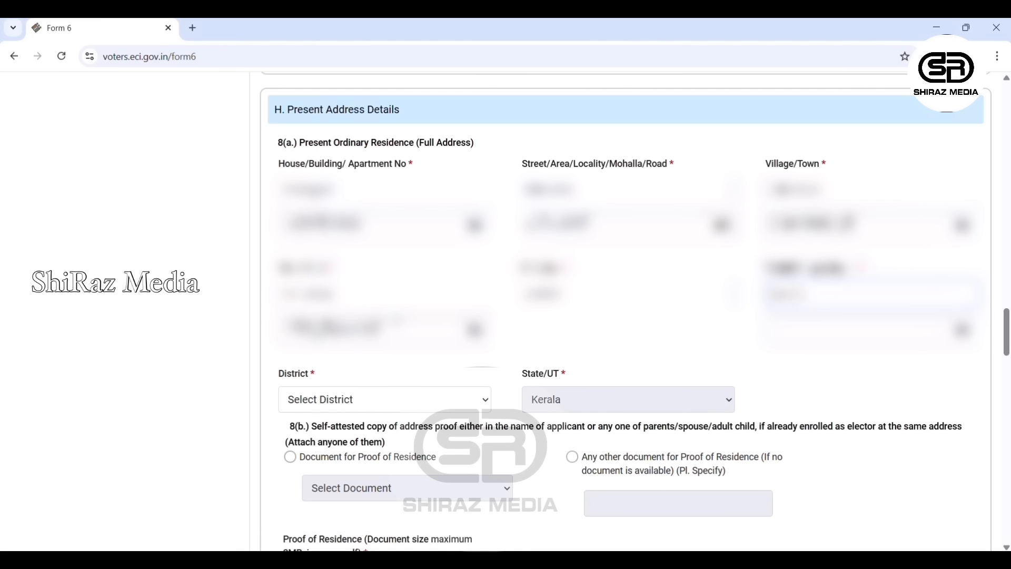
{"action": "left_click", "coordinate": [367, 401]}
{"action": "left_click", "coordinate": [352, 436]}
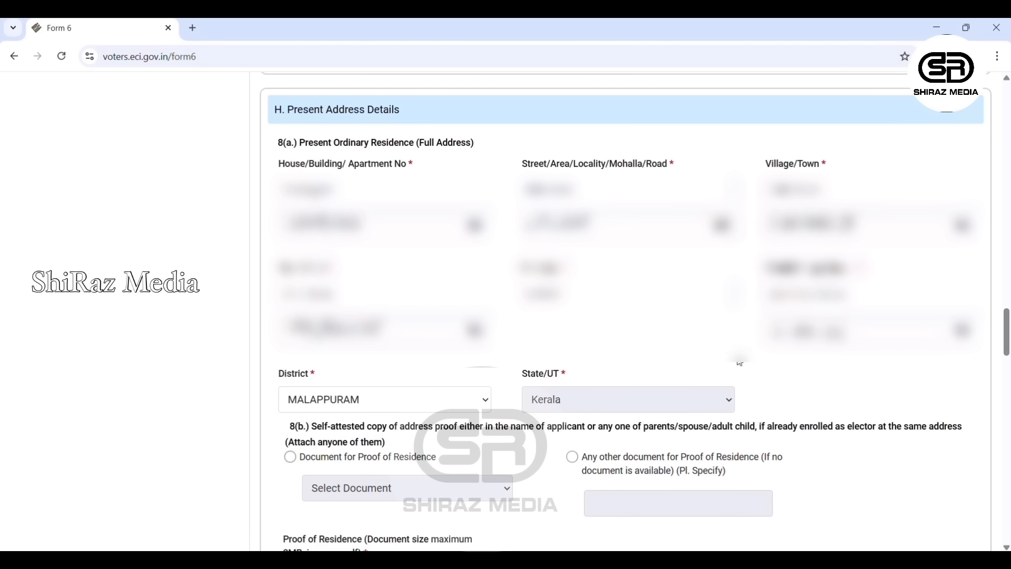
{"action": "left_click_drag", "start_coordinate": [1006, 332], "coordinate": [1007, 368]}
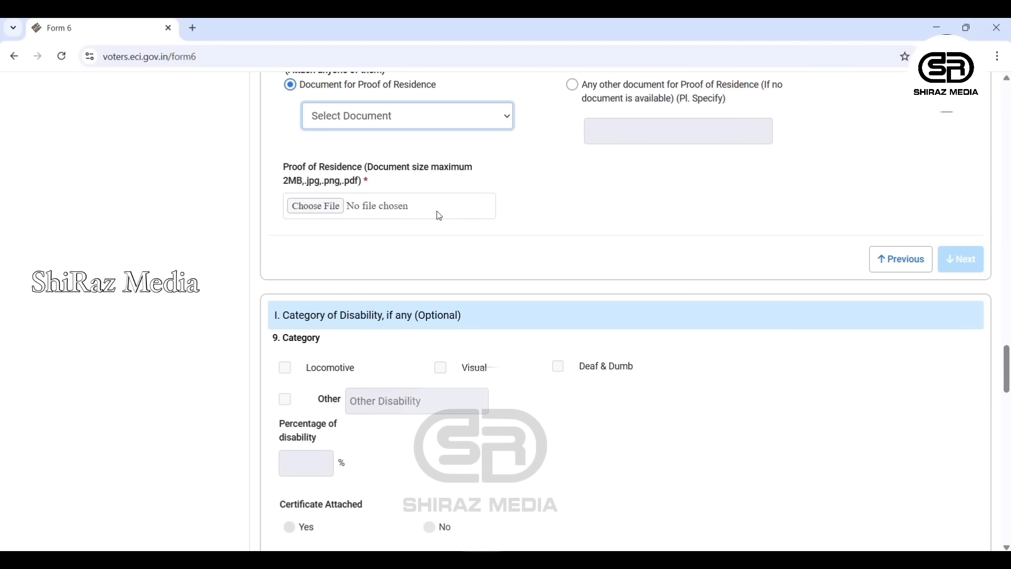
Step: Upload Aadhar_Card.pdf as Aadhaar Card residence proof and continue to the disability section
{"action": "left_click", "coordinate": [372, 176]}
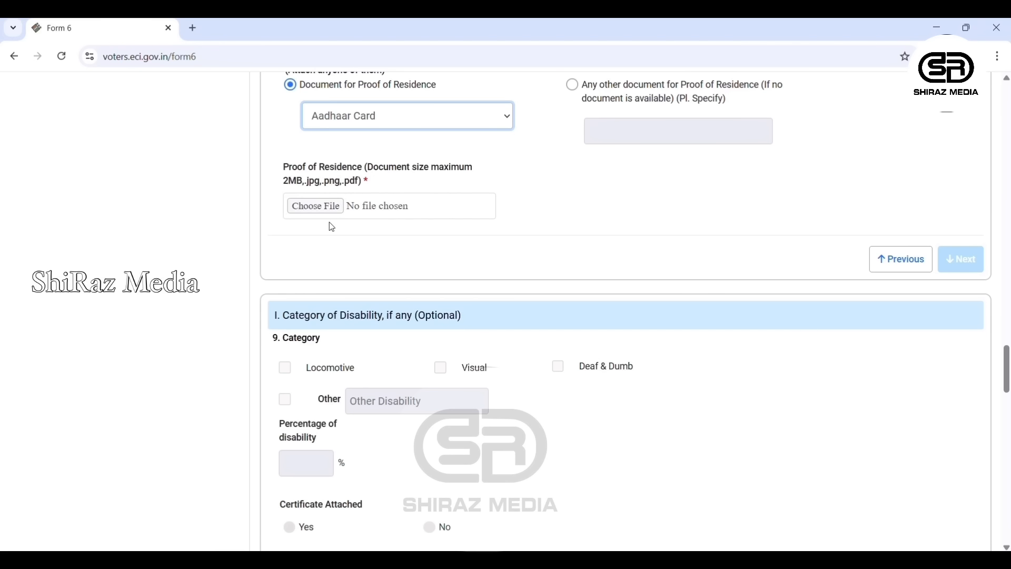
{"action": "left_click", "coordinate": [317, 208]}
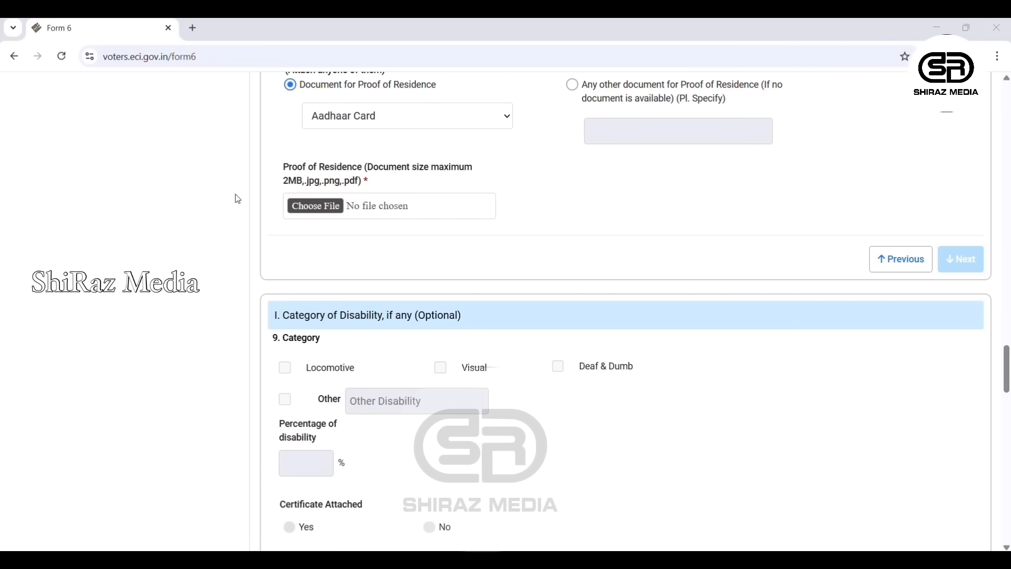
{"action": "left_click", "coordinate": [446, 305]}
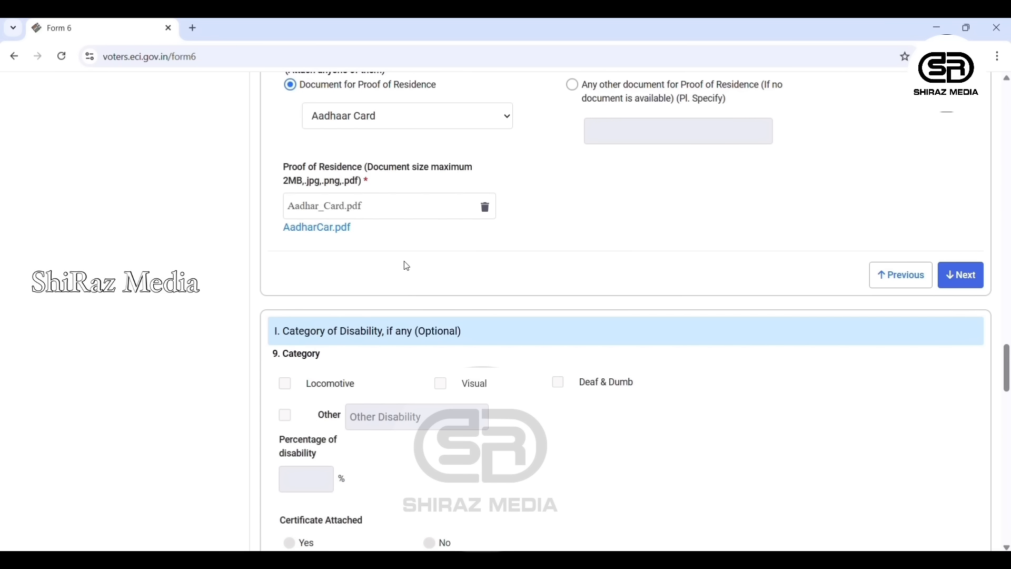
{"action": "left_click", "coordinate": [962, 274]}
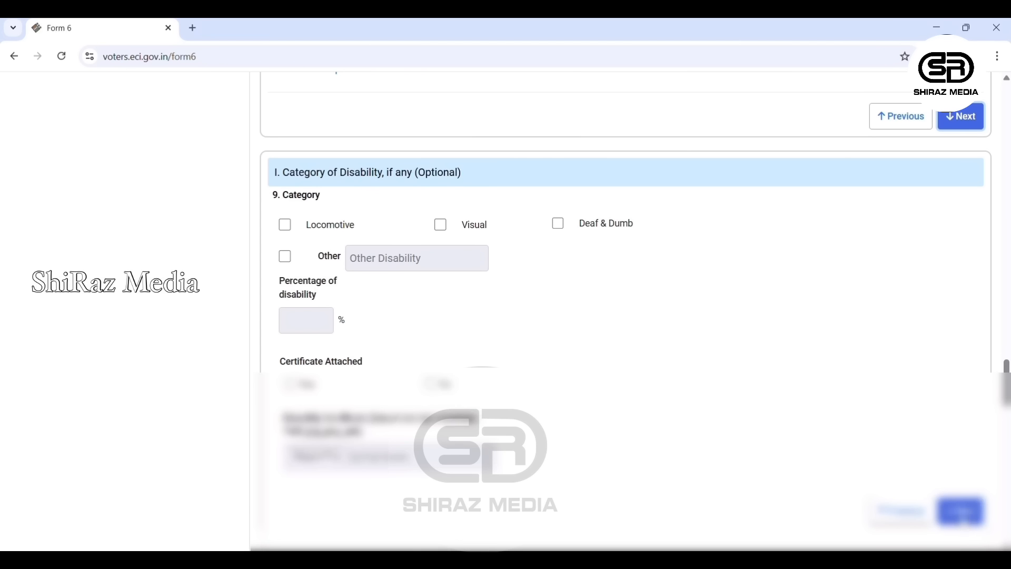
Step: Skip the disability section, enter the family member's name with relationship Father, and continue
{"action": "left_click", "coordinate": [952, 514]}
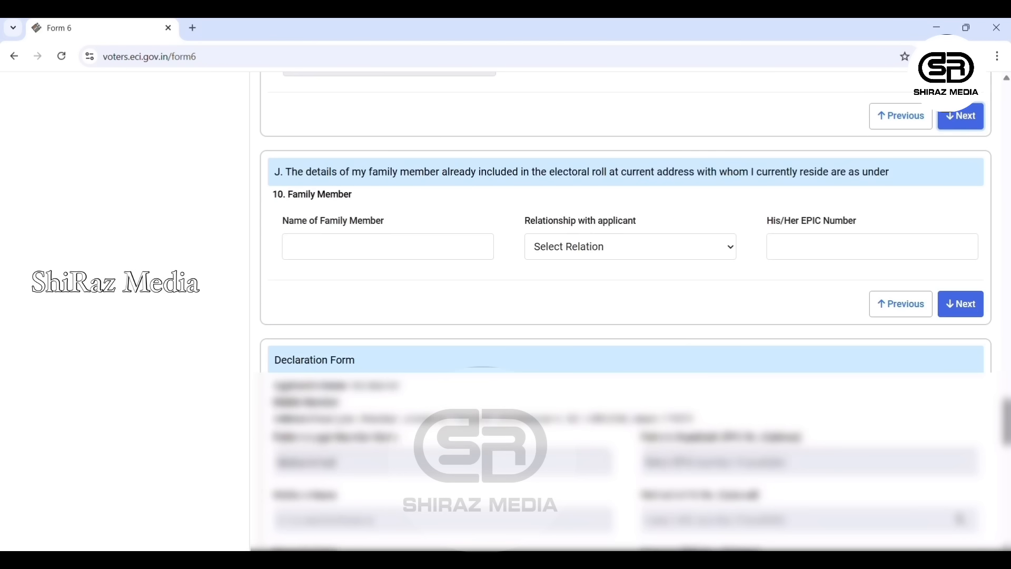
{"action": "left_click", "coordinate": [388, 247]}
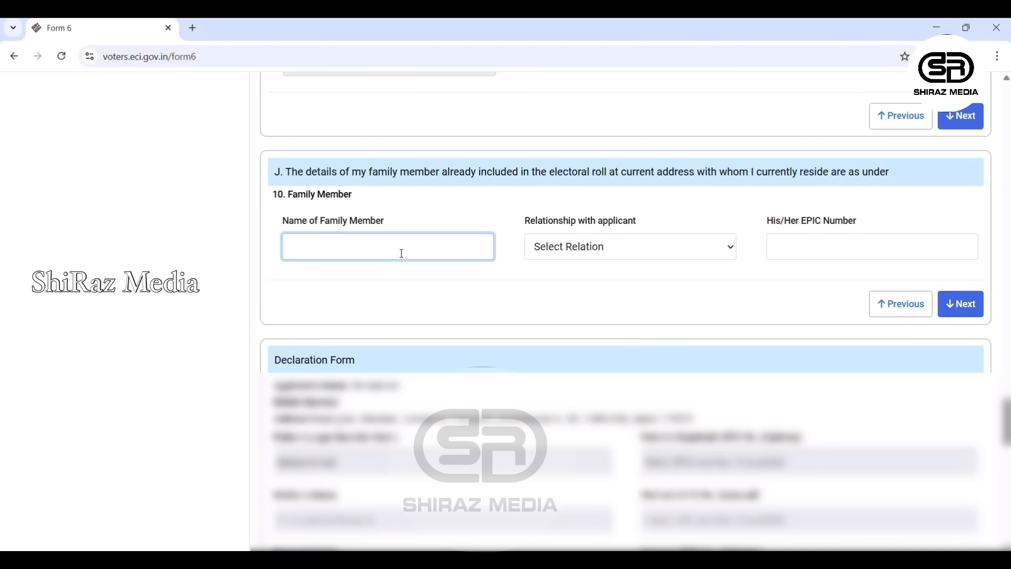
{"action": "type", "text": "Muhammed P"}
{"action": "key", "text": "Tab"}
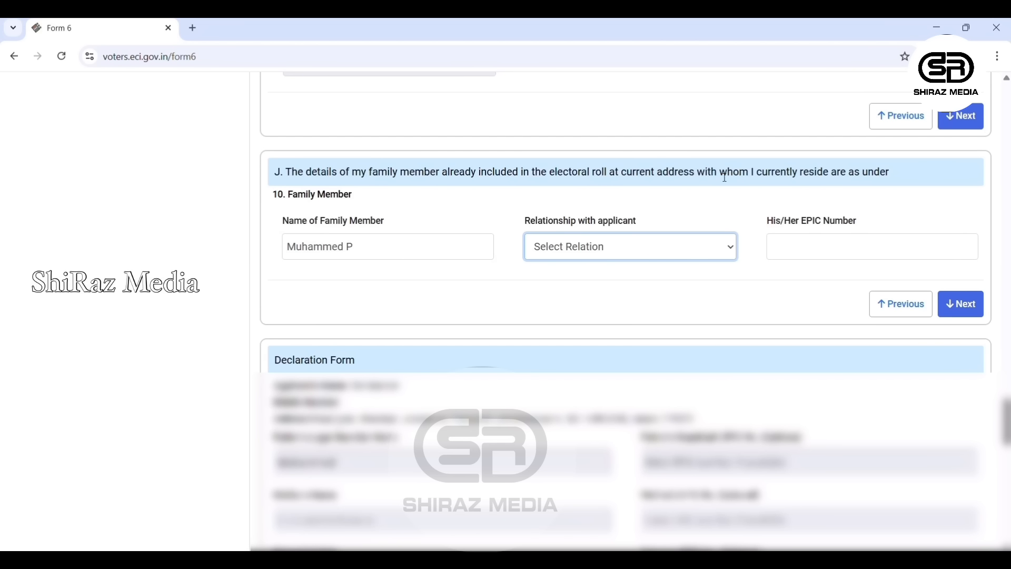
{"action": "left_click", "coordinate": [732, 247]}
{"action": "left_click", "coordinate": [653, 286]}
{"action": "left_click", "coordinate": [959, 304]}
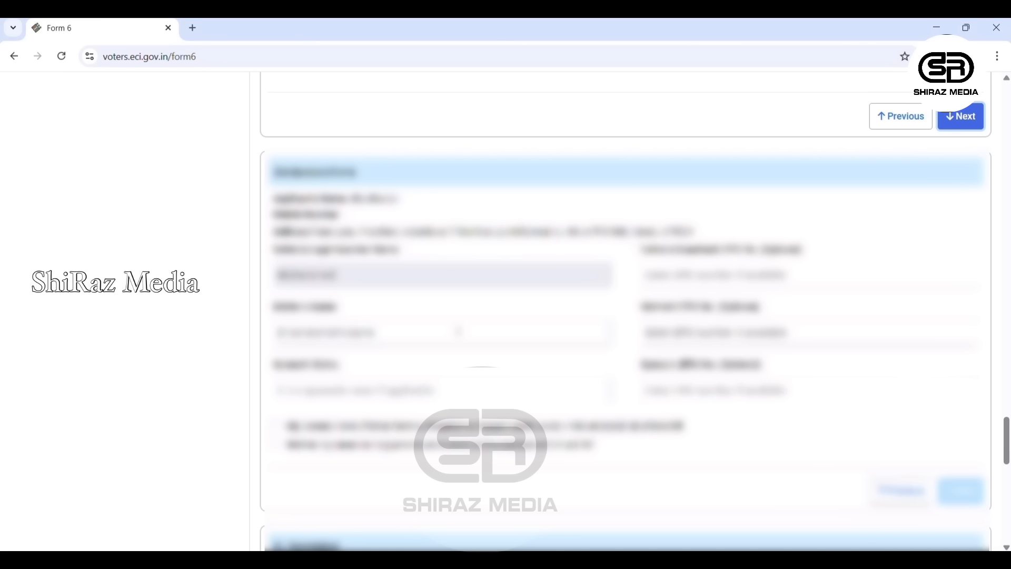
Step: Enter a name in each of two Declaration Form name fields, leaving the last field empty
{"action": "left_click", "coordinate": [458, 331]}
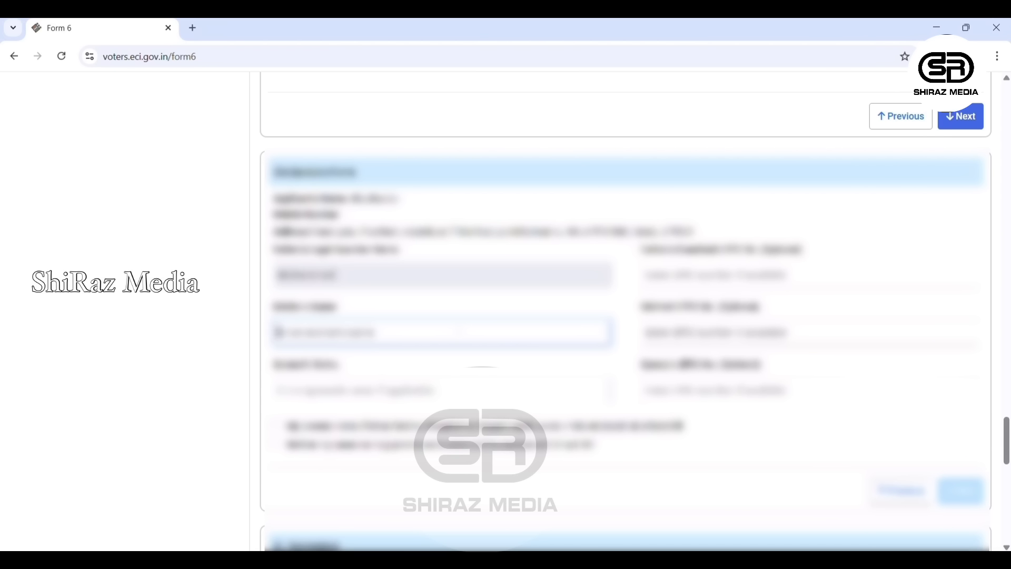
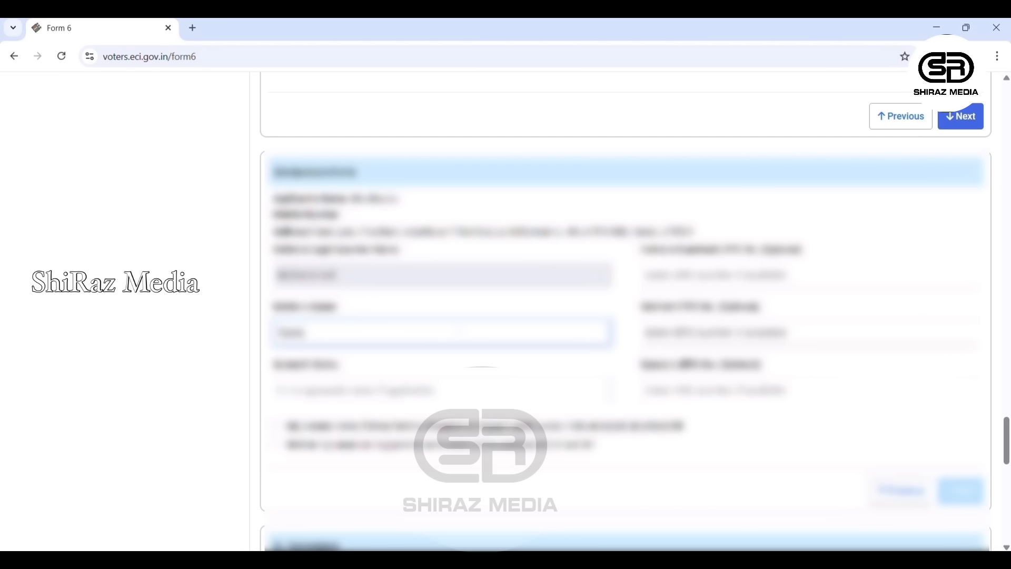
{"action": "key", "text": "Tab"}
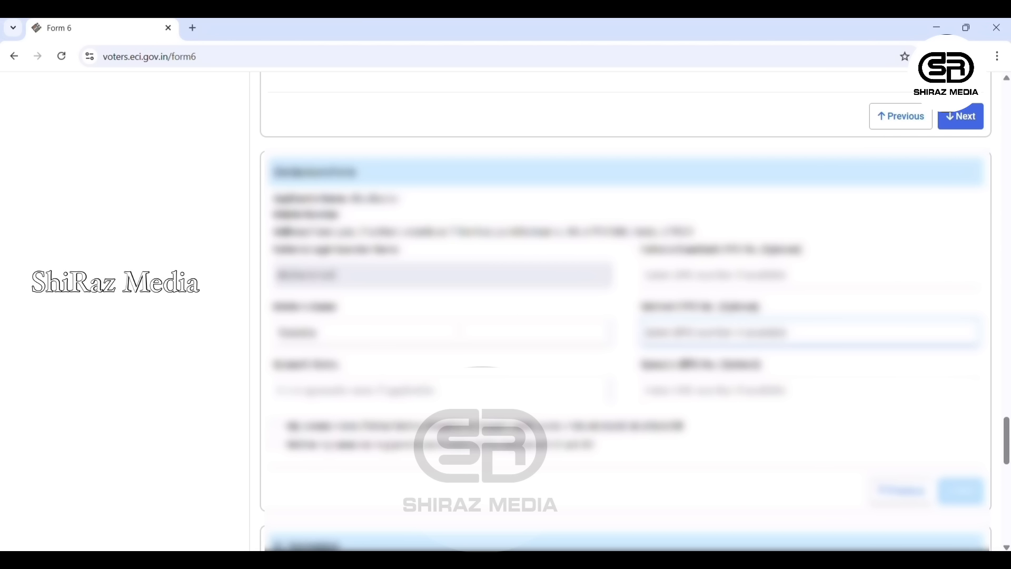
{"action": "key", "text": "Tab"}
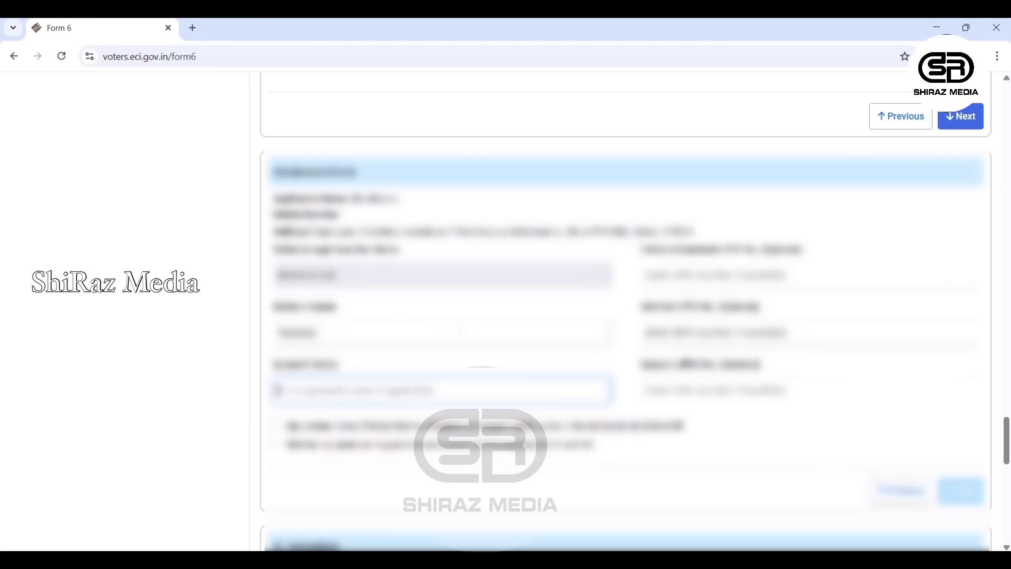
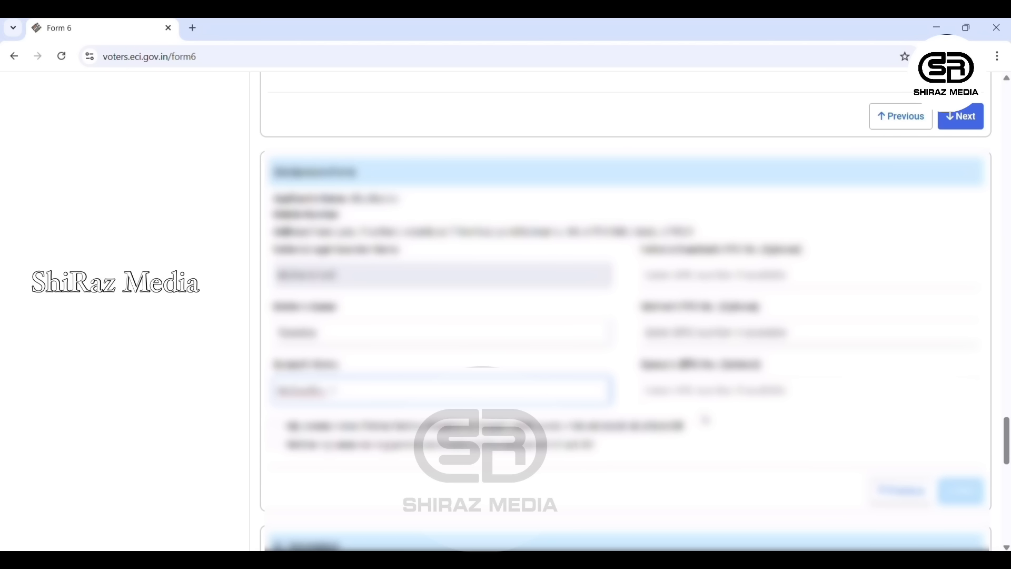
{"action": "key", "text": "Tab"}
{"action": "left_click", "coordinate": [705, 420]}
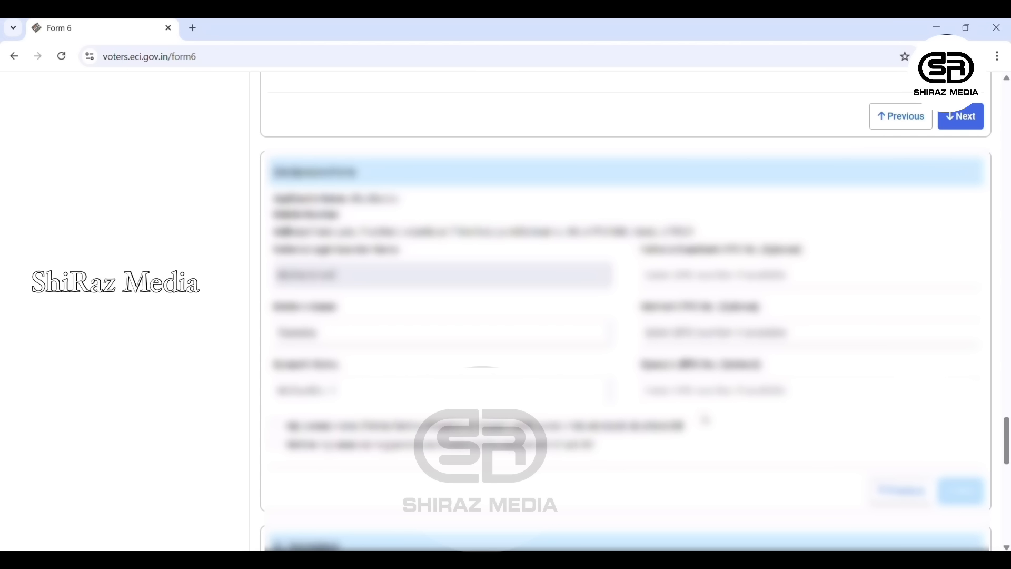
{"action": "scroll", "coordinate": [695, 420], "scroll_direction": "down", "scroll_amount": 4}
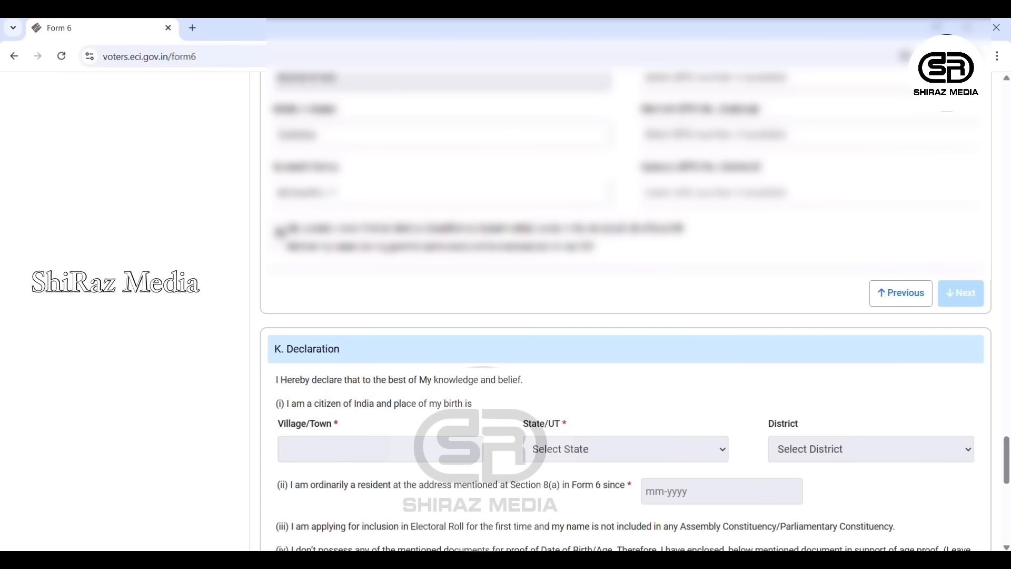
Step: Choose to locate the relative in the last SIR and select their state and assembly constituency
{"action": "left_click", "coordinate": [278, 230]}
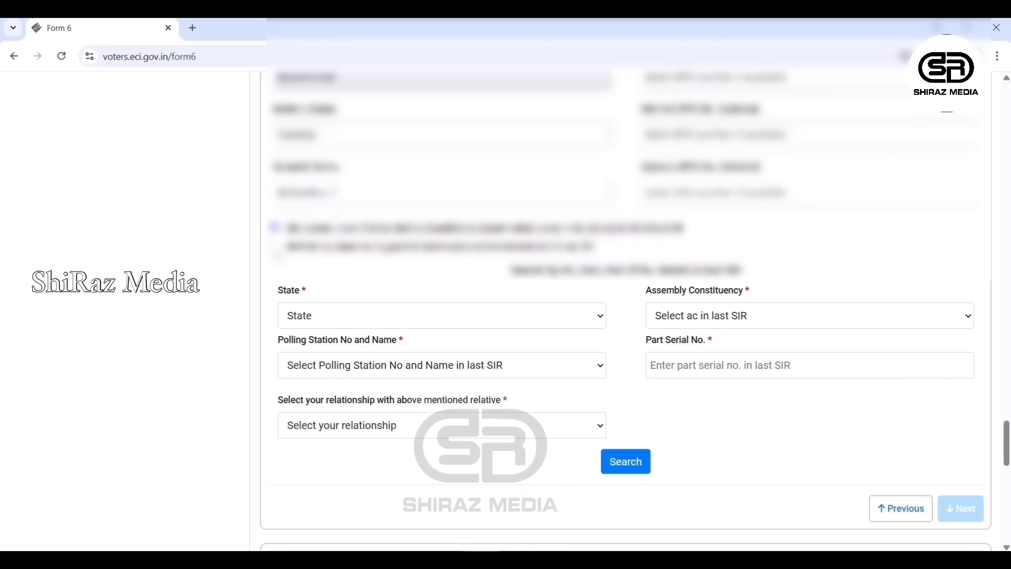
{"action": "scroll", "coordinate": [315, 194], "scroll_direction": "down", "scroll_amount": 2}
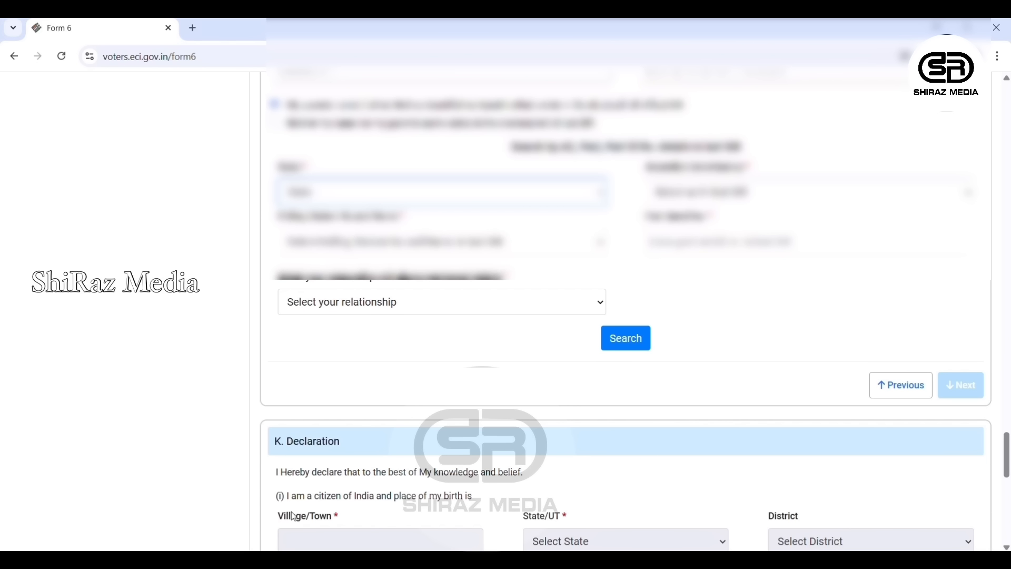
{"action": "left_click", "coordinate": [364, 502]}
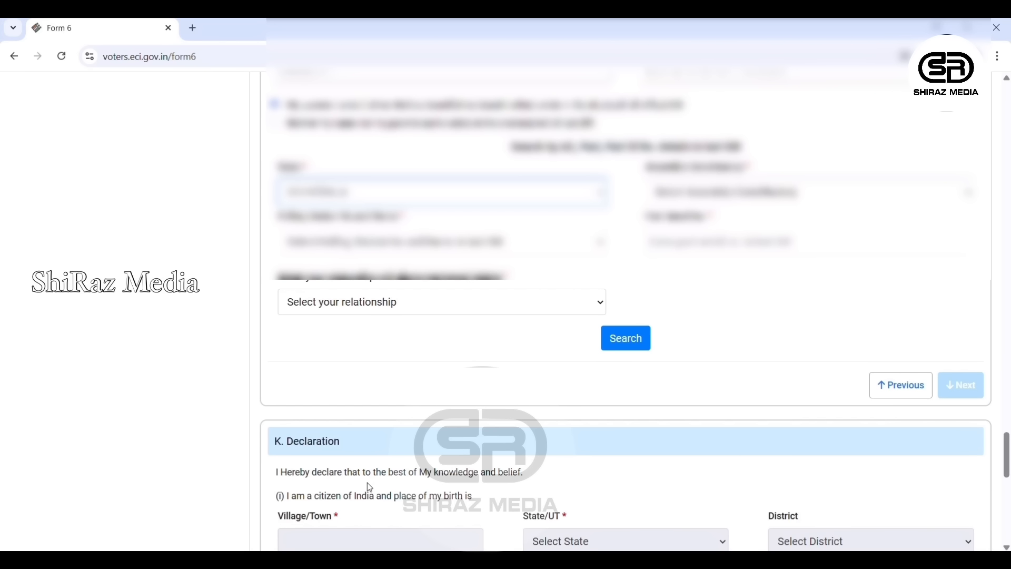
{"action": "key", "text": "Tab"}
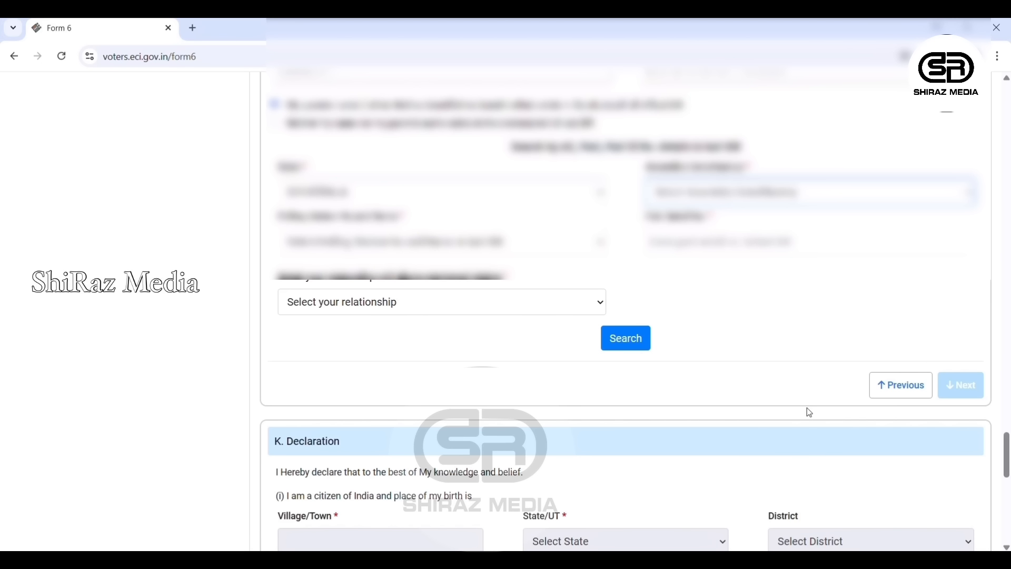
{"action": "left_click", "coordinate": [758, 311]}
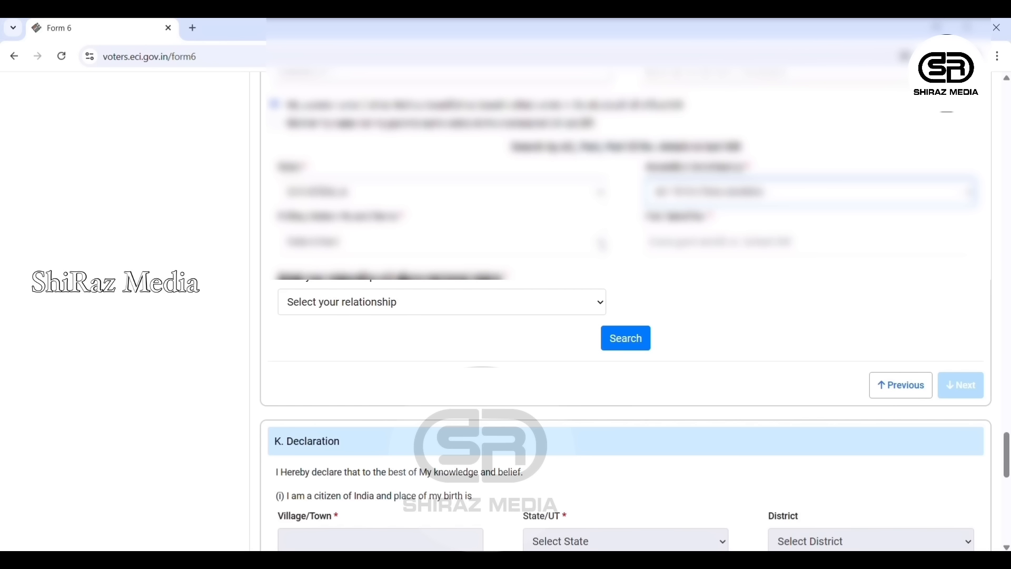
Step: Choose the polling station, enter the part serial number, and set the relationship to Father
{"action": "left_click", "coordinate": [601, 242]}
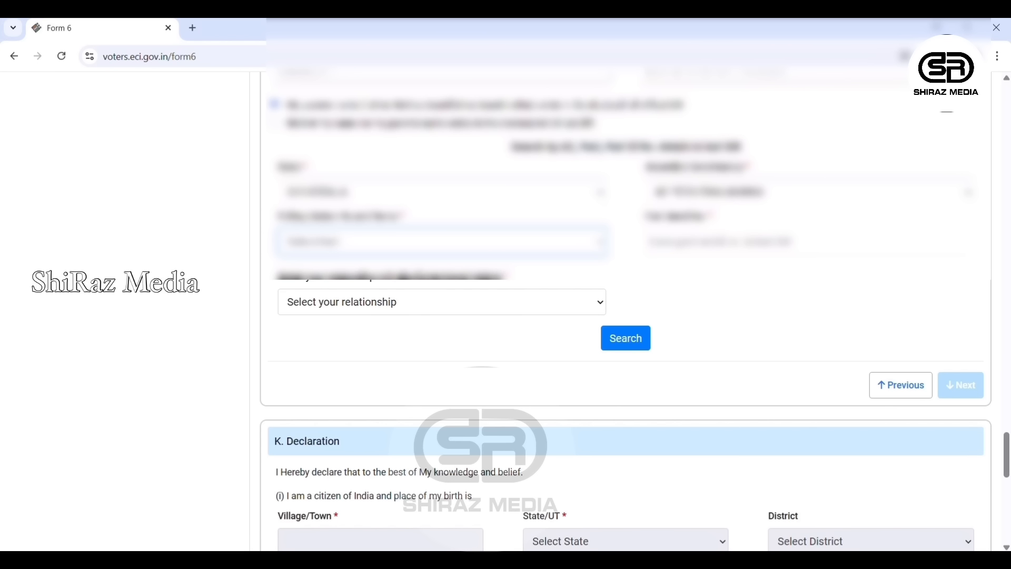
{"action": "left_click", "coordinate": [418, 273]}
{"action": "key", "text": "Tab"}
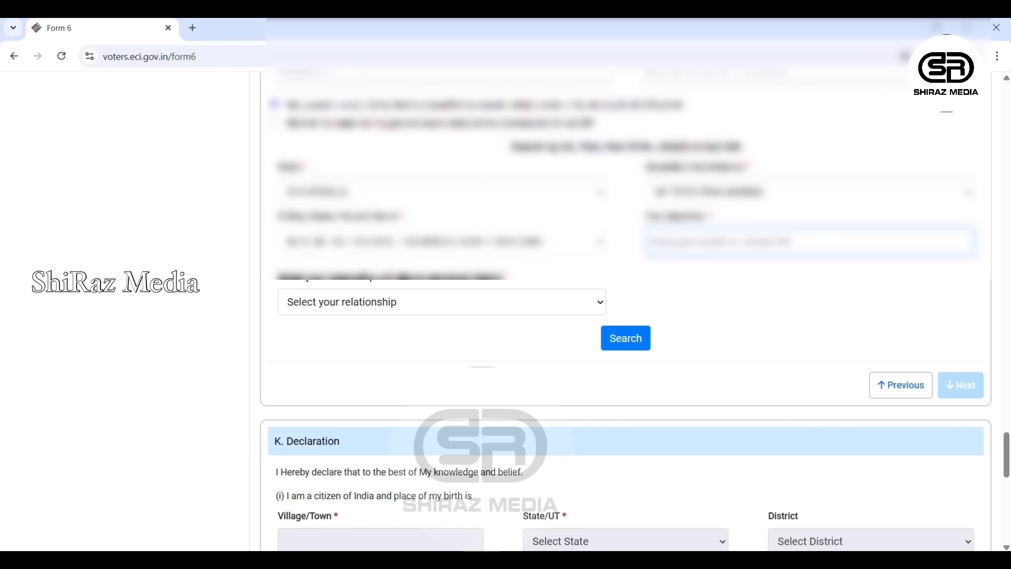
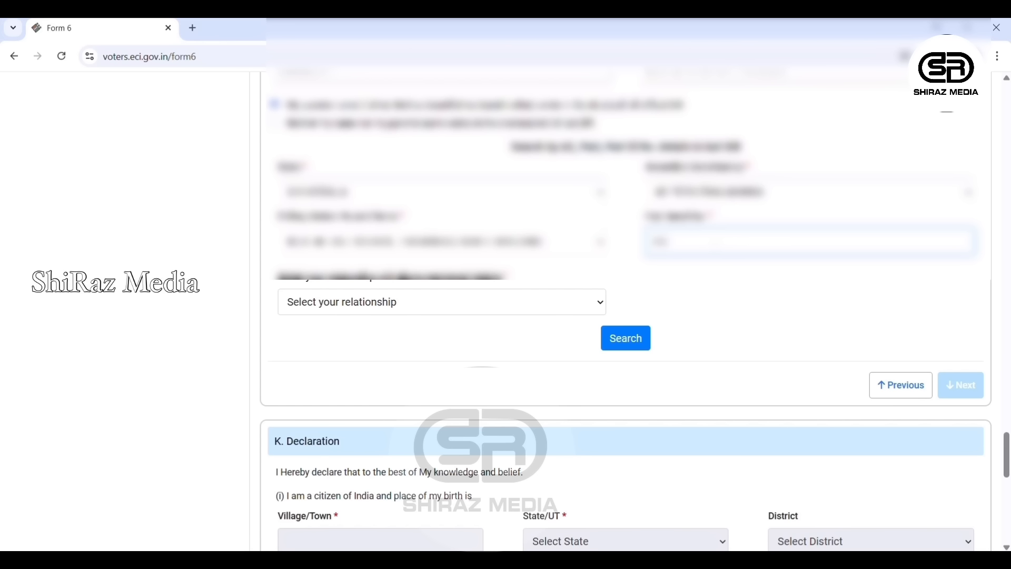
{"action": "left_click", "coordinate": [532, 297]}
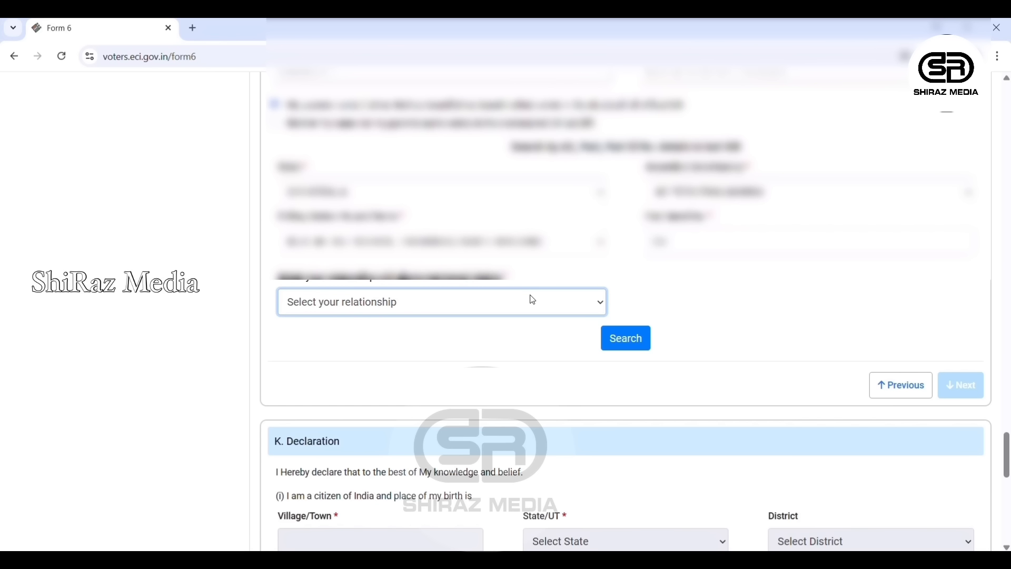
{"action": "left_click", "coordinate": [433, 343]}
{"action": "left_click", "coordinate": [633, 343]}
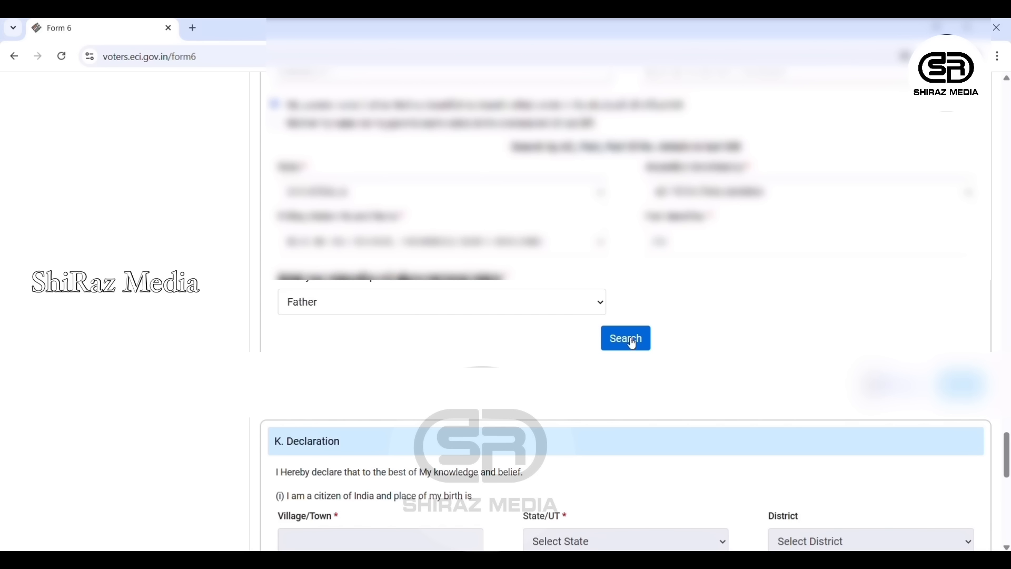
Step: Search the roll, confirm the relative's name exists there, and proceed to K. Declaration
{"action": "left_click", "coordinate": [633, 344]}
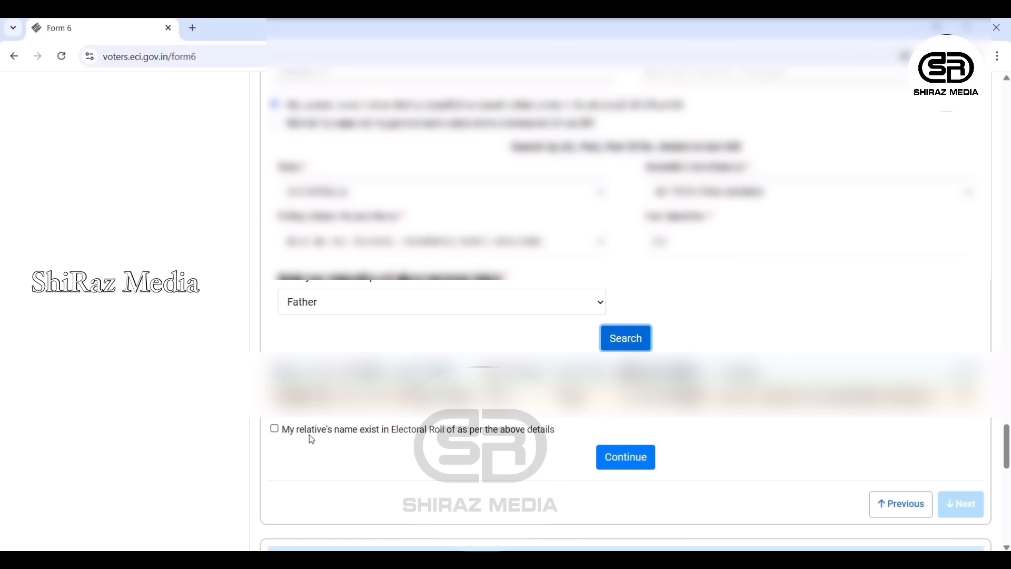
{"action": "left_click", "coordinate": [275, 432]}
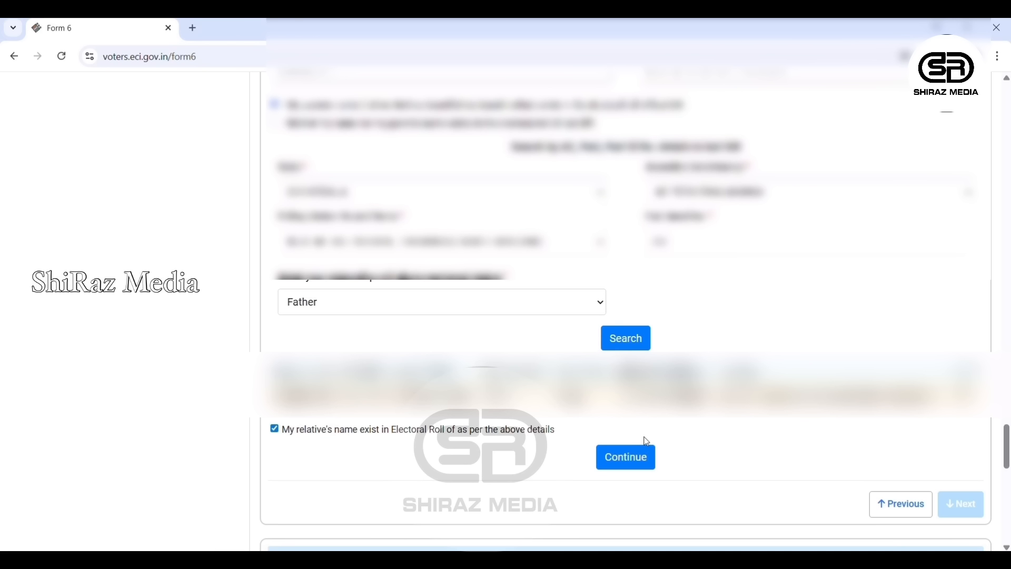
{"action": "left_click", "coordinate": [633, 466]}
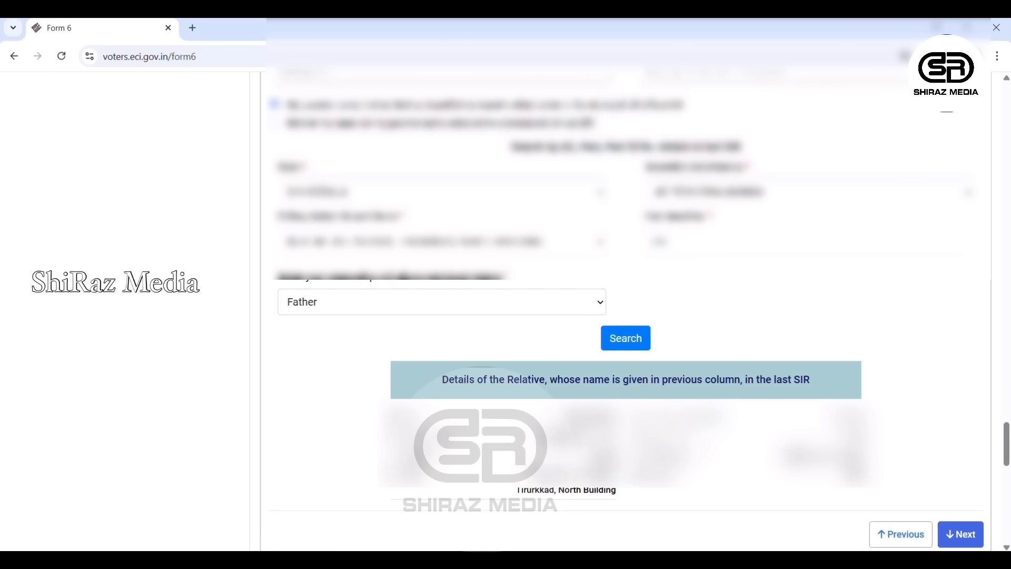
{"action": "left_click", "coordinate": [973, 545]}
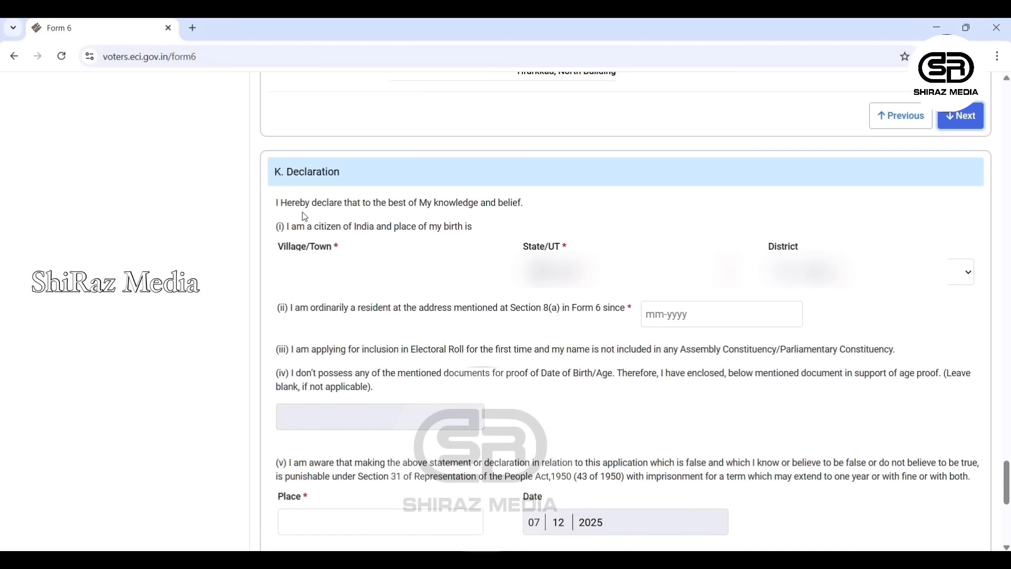
Step: Give the birthplace village, state Kerala and district Malappuram, with residence since 01-2000
{"action": "left_click", "coordinate": [310, 270]}
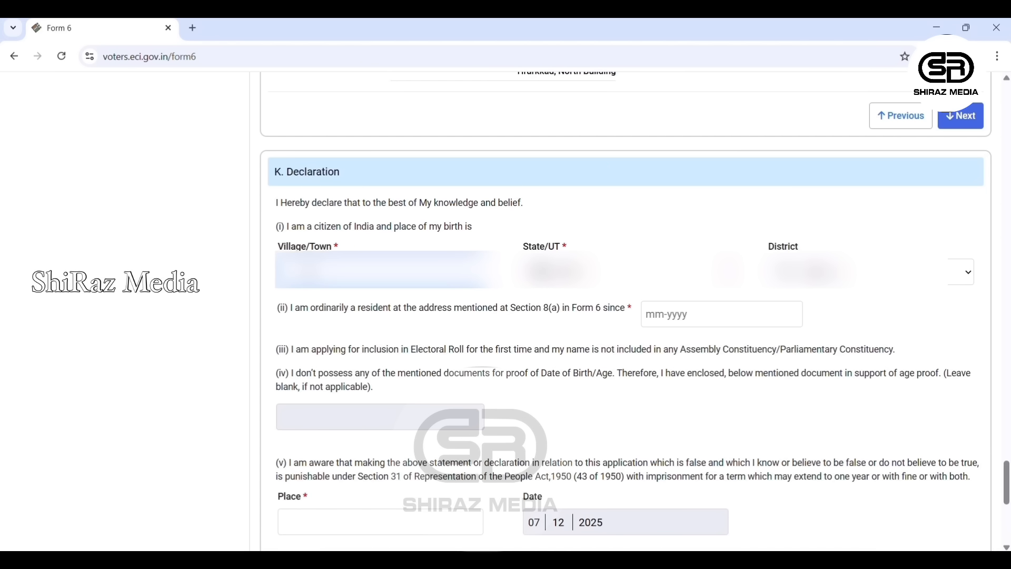
{"action": "type", "text": "T"}
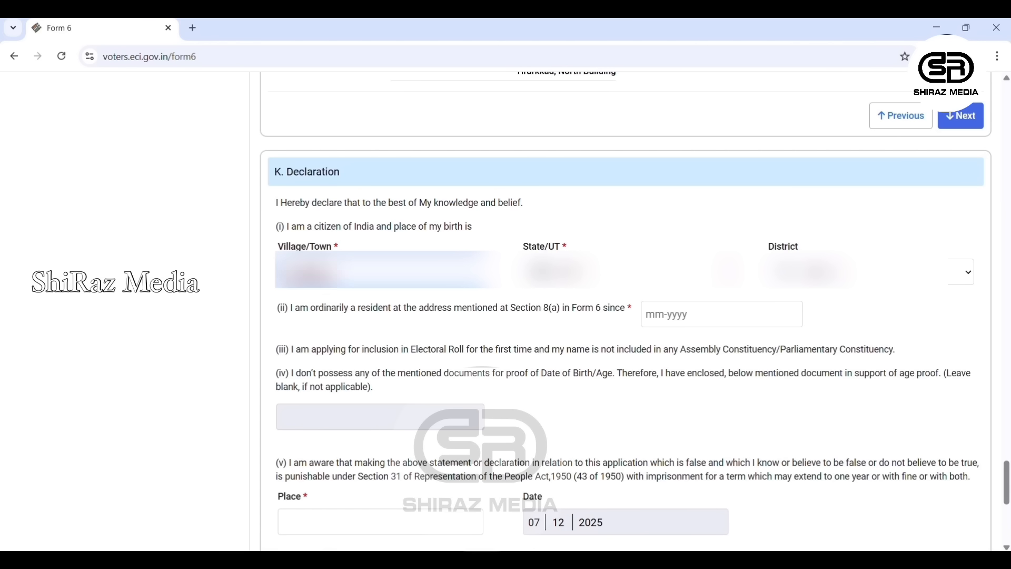
{"action": "key", "text": "Tab"}
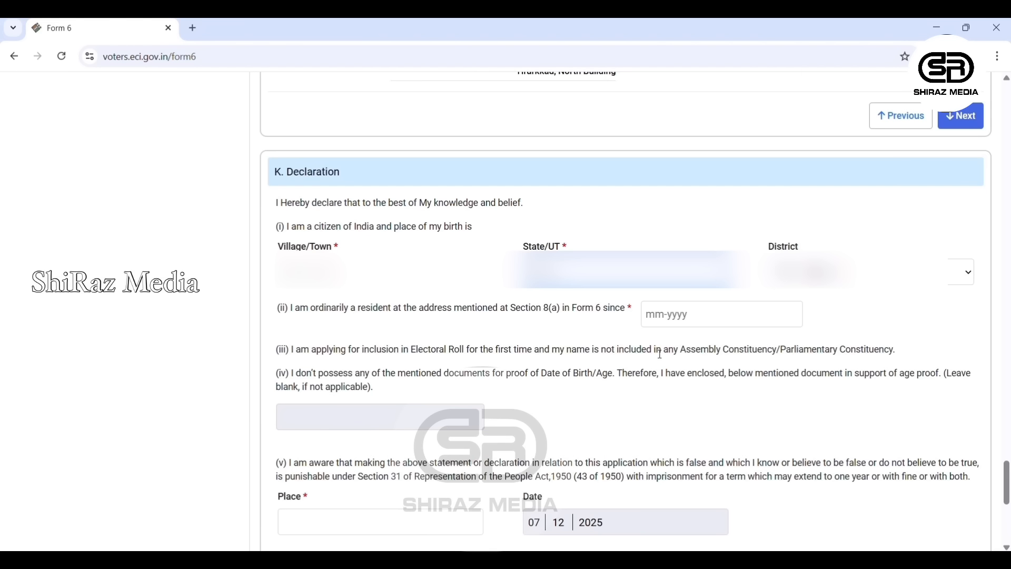
{"action": "key", "text": "Tab"}
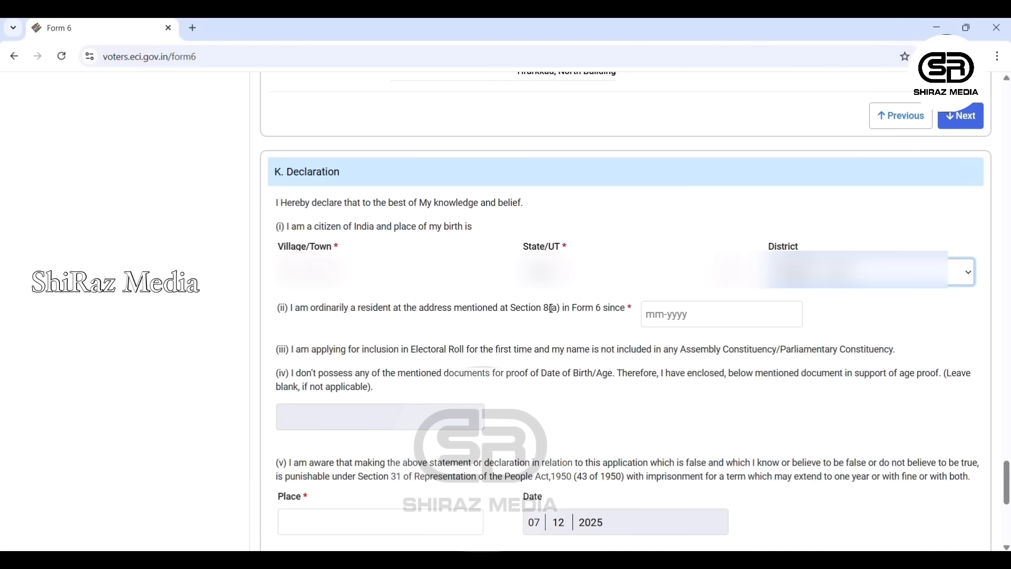
{"action": "left_click", "coordinate": [667, 323]}
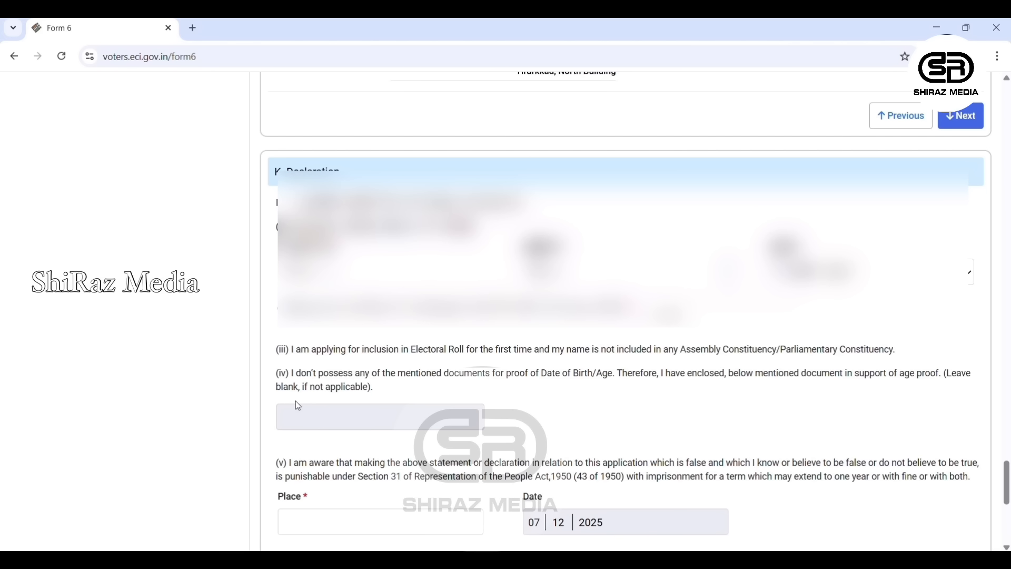
{"action": "scroll", "coordinate": [402, 377], "scroll_direction": "down", "scroll_amount": 1}
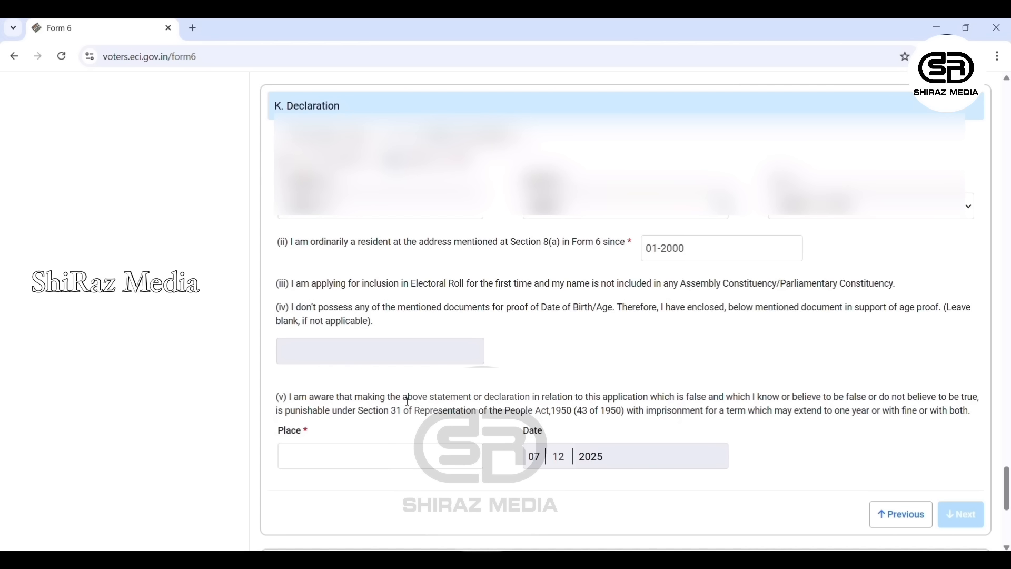
{"action": "scroll", "coordinate": [331, 401], "scroll_direction": "down", "scroll_amount": 2}
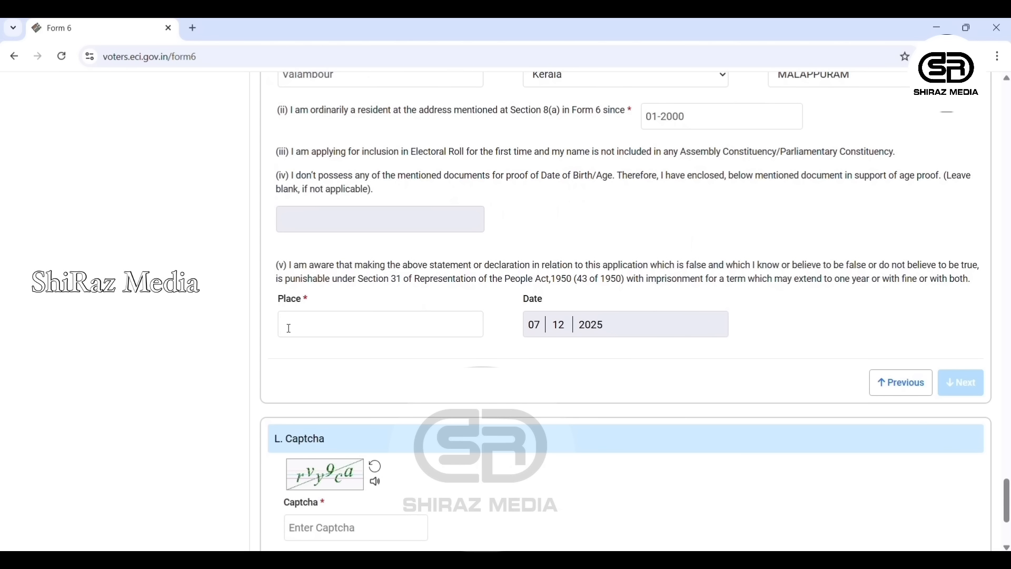
Step: Fill in the place of declaration
{"action": "left_click", "coordinate": [422, 324]}
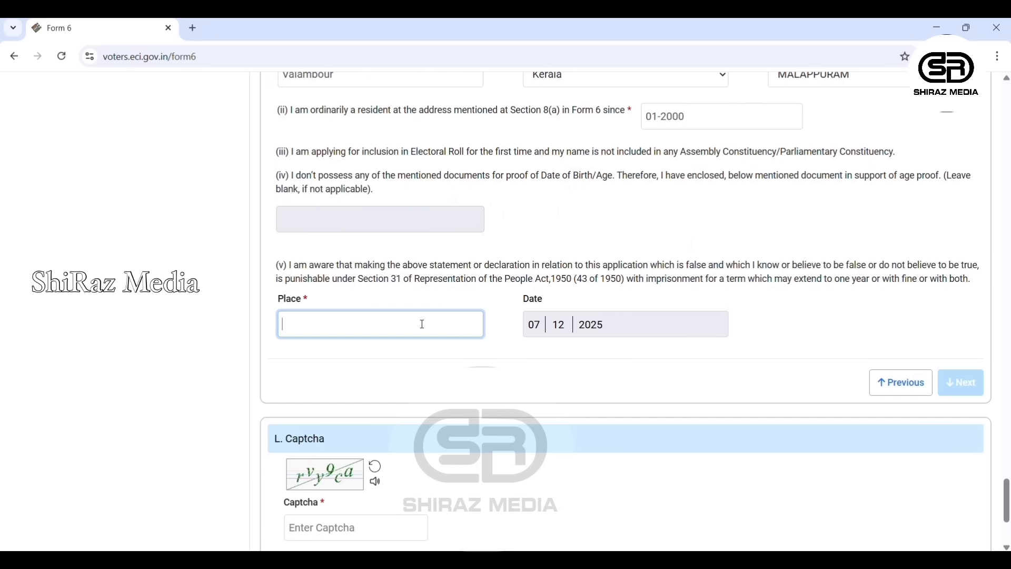
{"action": "type", "text": "Va"}
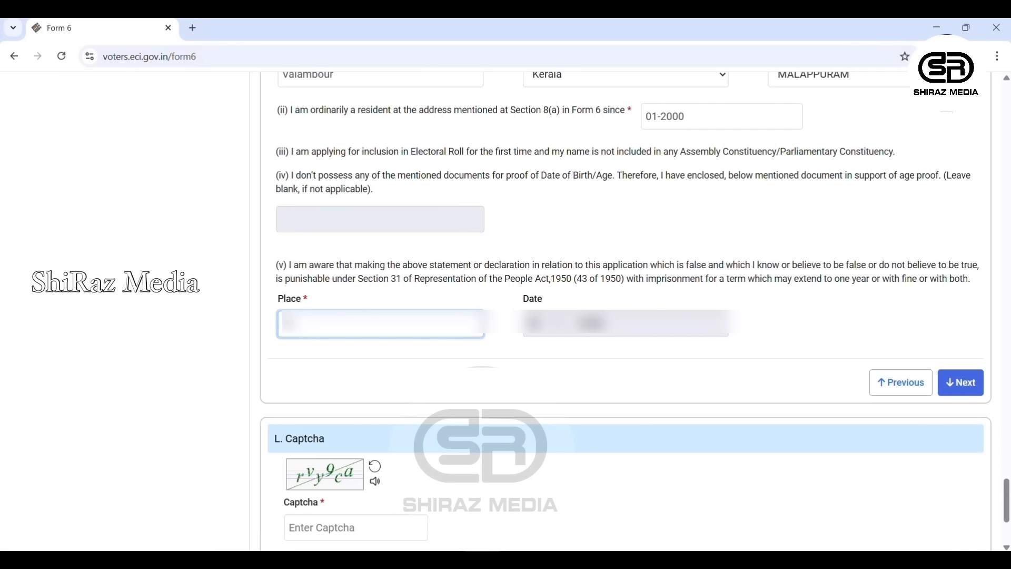
{"action": "type", "text": "lambour"}
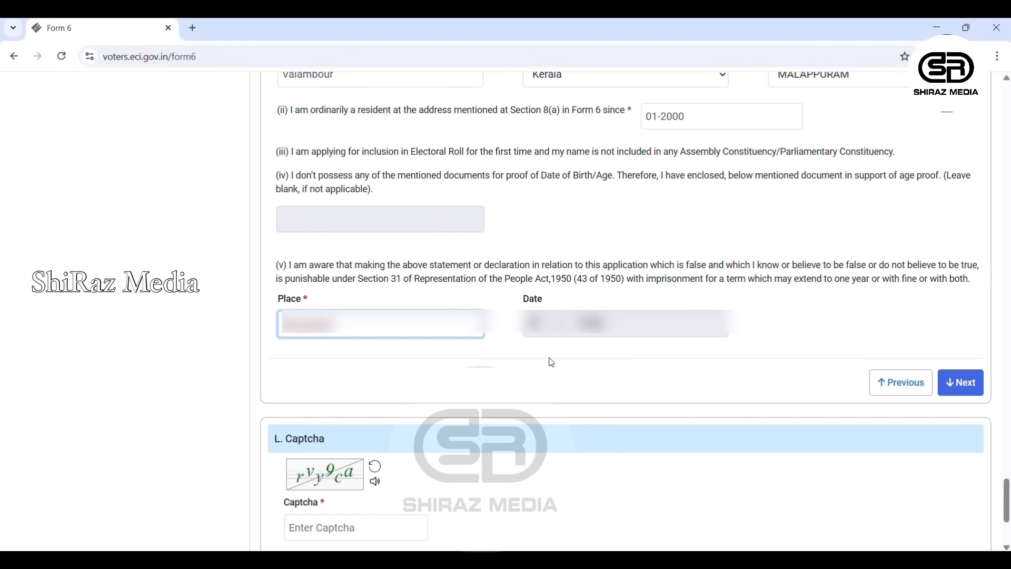
{"action": "left_click", "coordinate": [958, 382]}
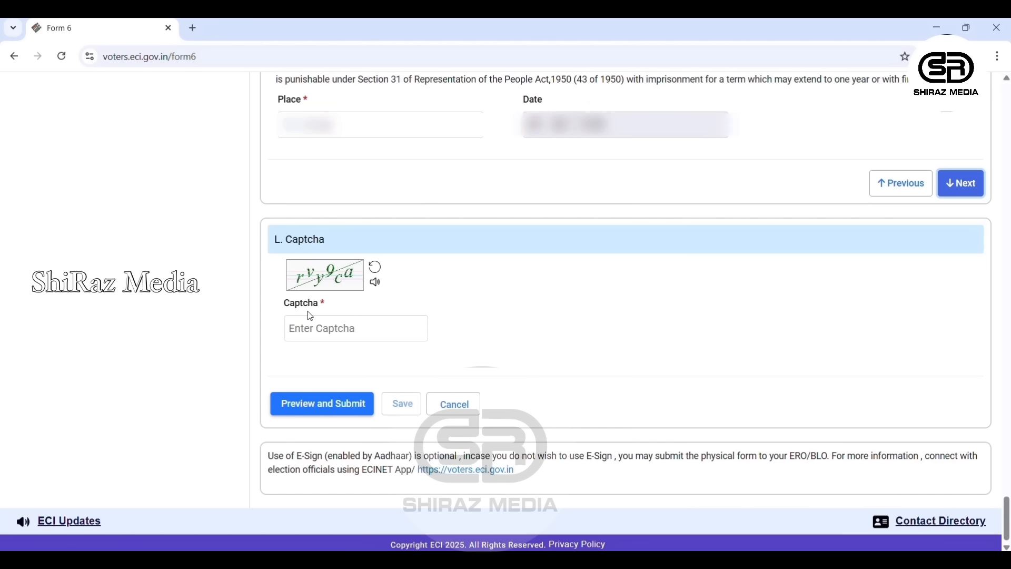
Step: Enter the captcha, re-entering the new one after the first Preview and Submit fails
{"action": "left_click", "coordinate": [314, 335]}
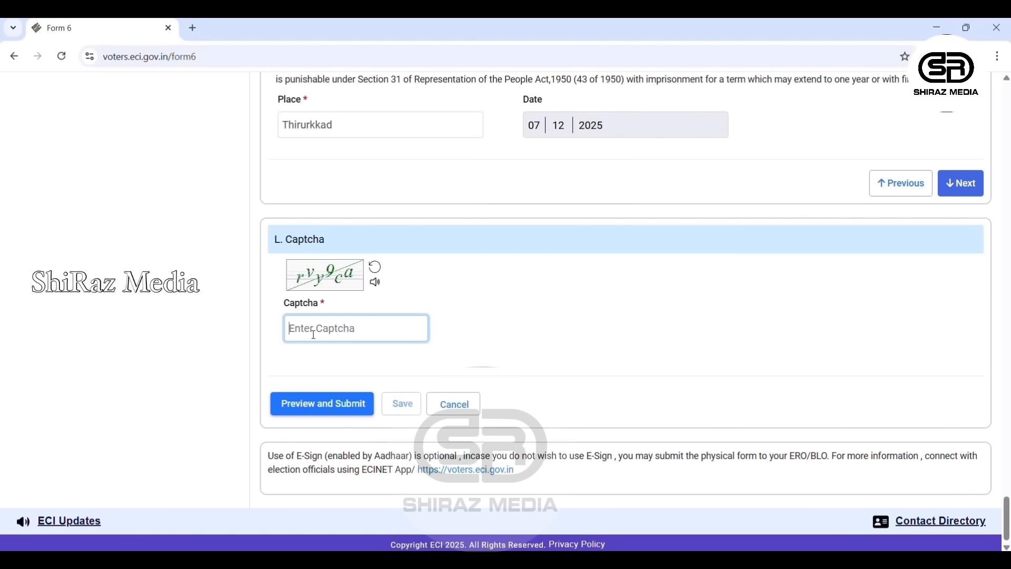
{"action": "type", "text": "rvy9ca"}
{"action": "left_click", "coordinate": [318, 403]}
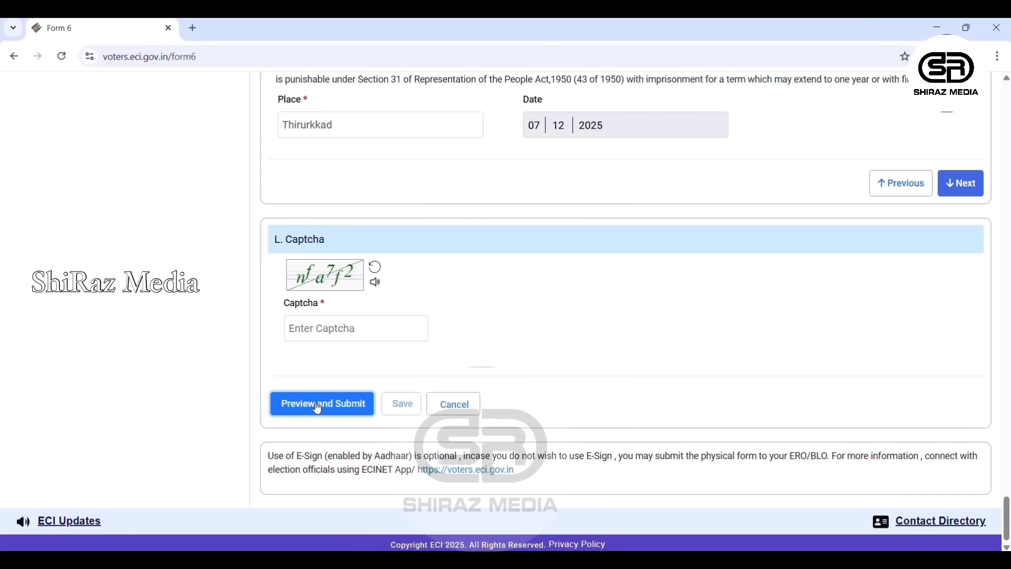
{"action": "left_click", "coordinate": [318, 334]}
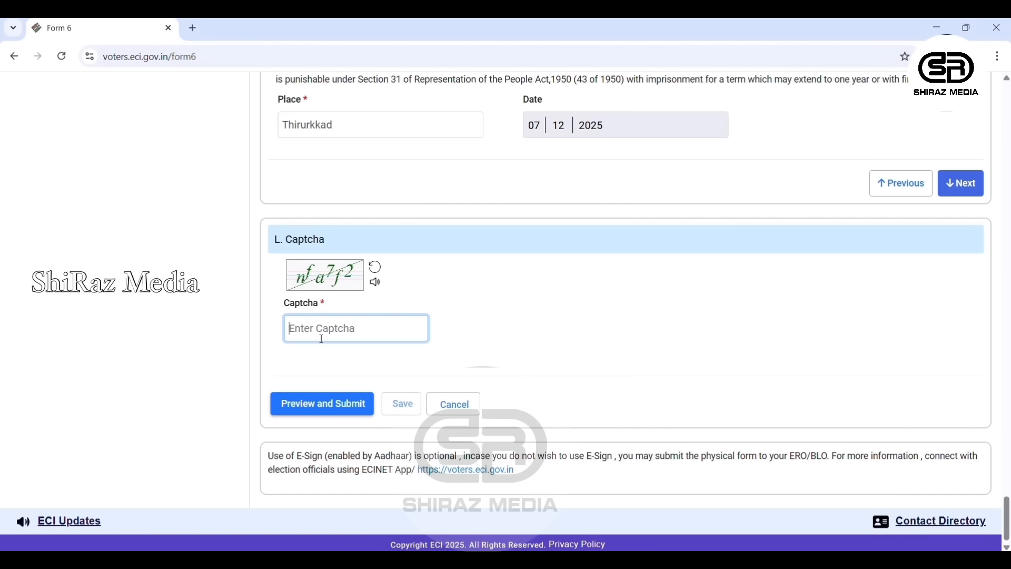
{"action": "type", "text": "nfa7f2"}
Step: Review the full Form 6 preview, then choose eSign & Submit
{"action": "left_click", "coordinate": [315, 404]}
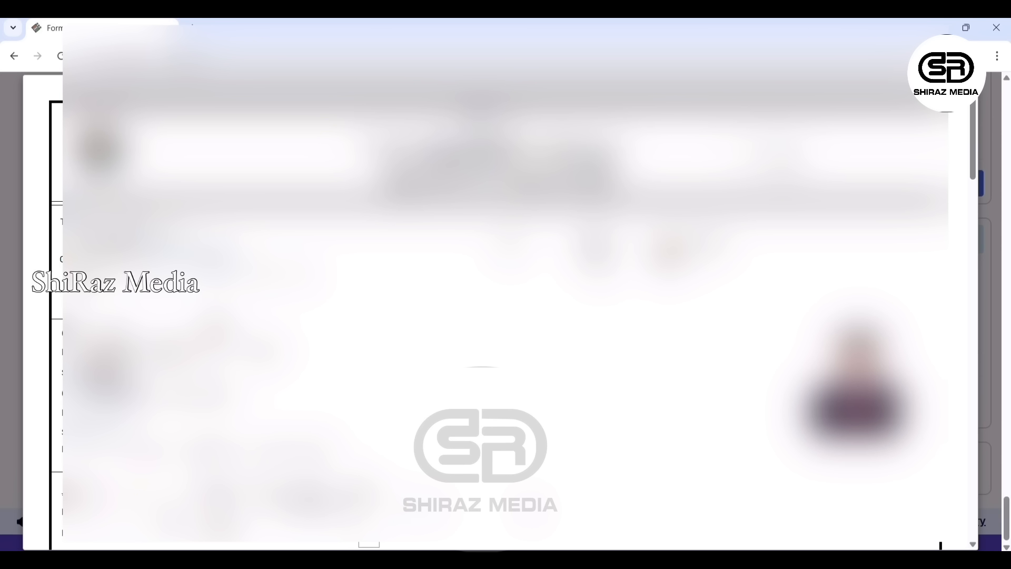
{"action": "left_click_drag", "start_coordinate": [975, 131], "coordinate": [972, 493]}
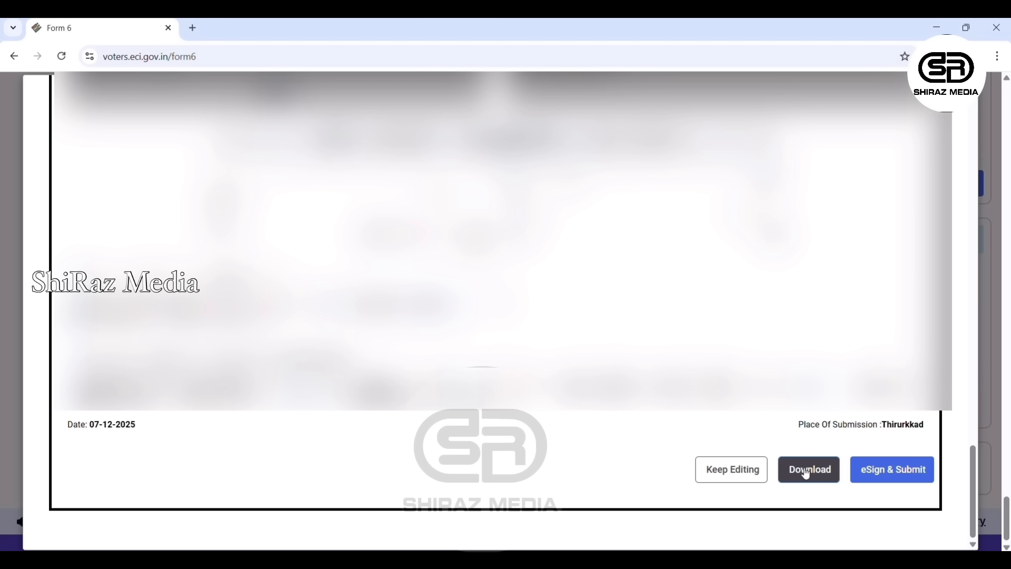
{"action": "left_click", "coordinate": [886, 472]}
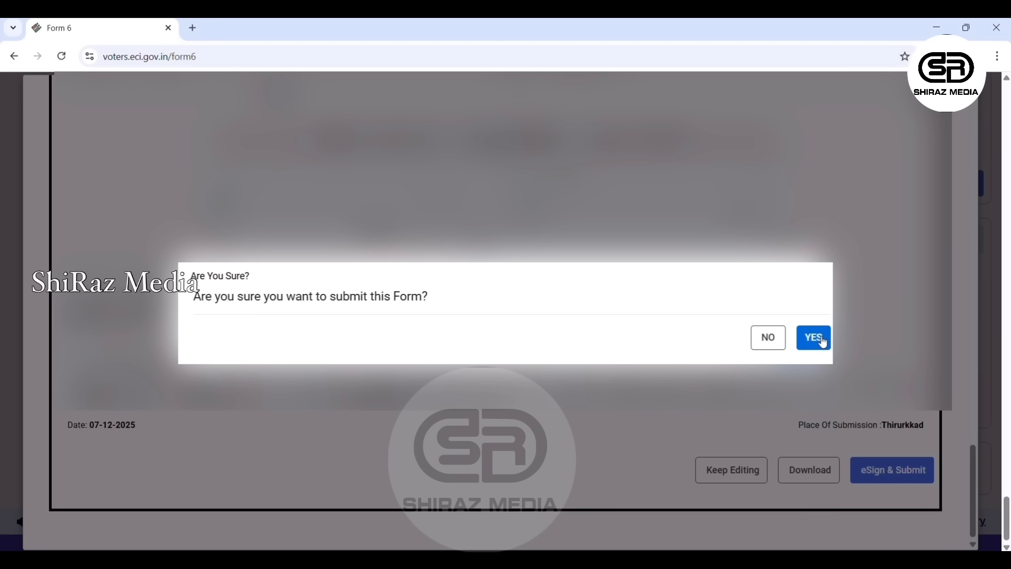
Step: Confirm submission and eSign Form 6 using the Aadhaar number, its one-time password and consent
{"action": "left_click", "coordinate": [813, 338]}
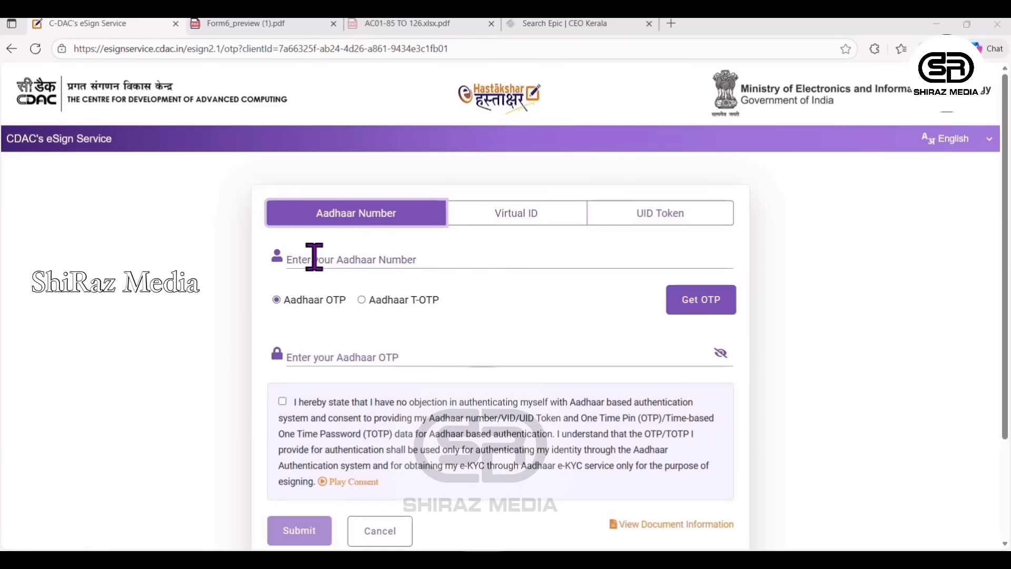
{"action": "left_click", "coordinate": [311, 258]}
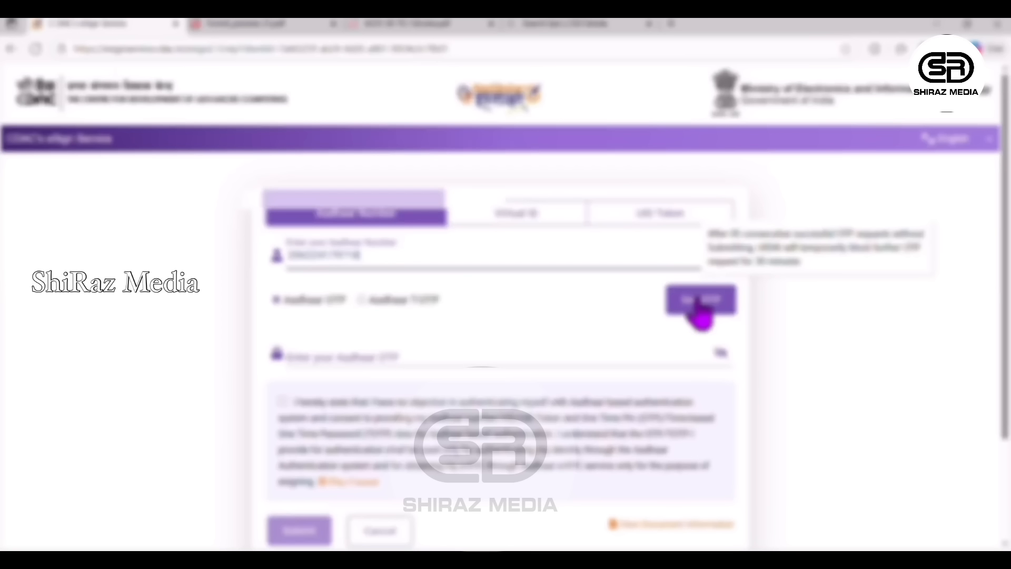
{"action": "left_click", "coordinate": [700, 303]}
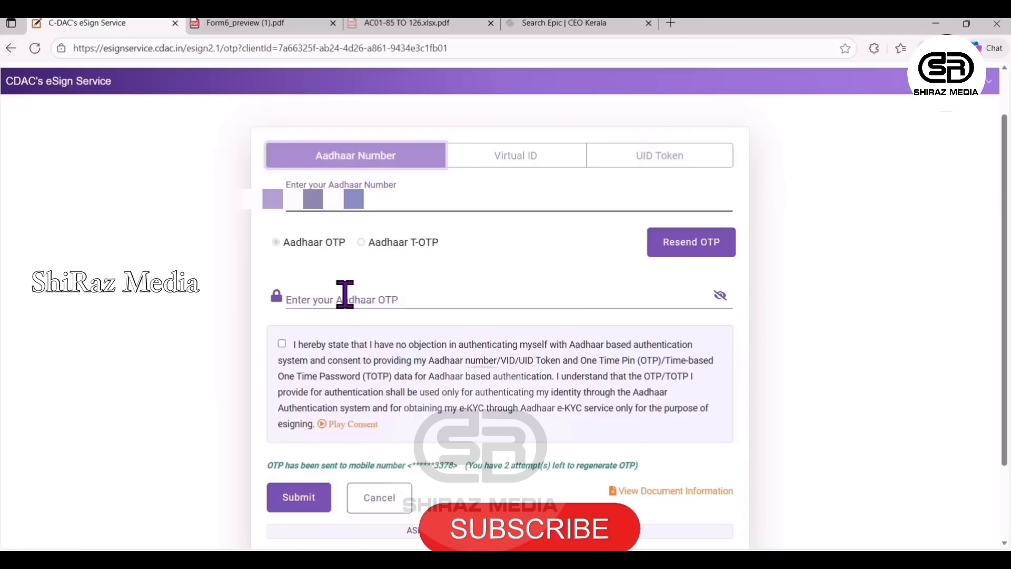
{"action": "left_click", "coordinate": [345, 294]}
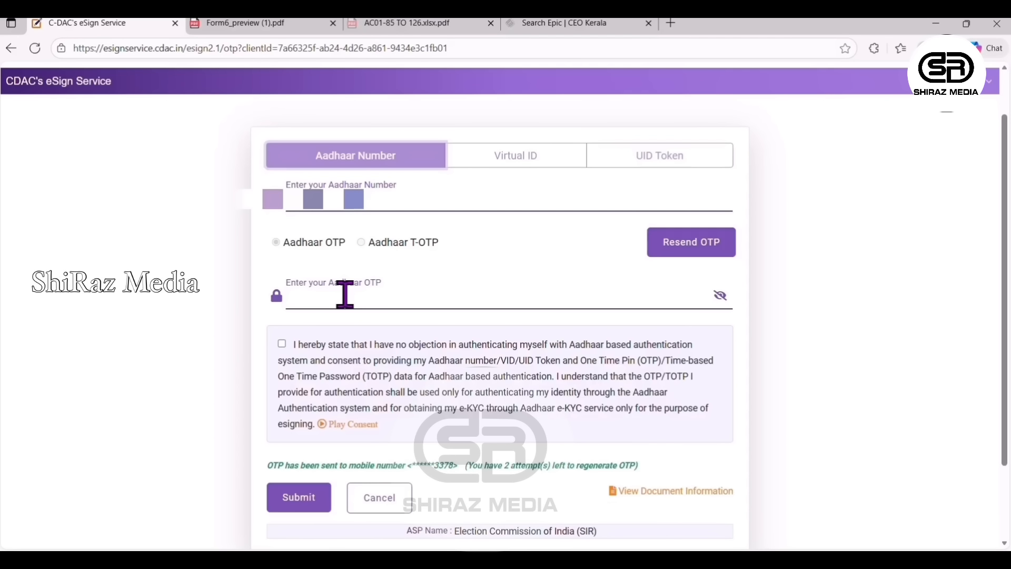
{"action": "type", "text": "••••••"}
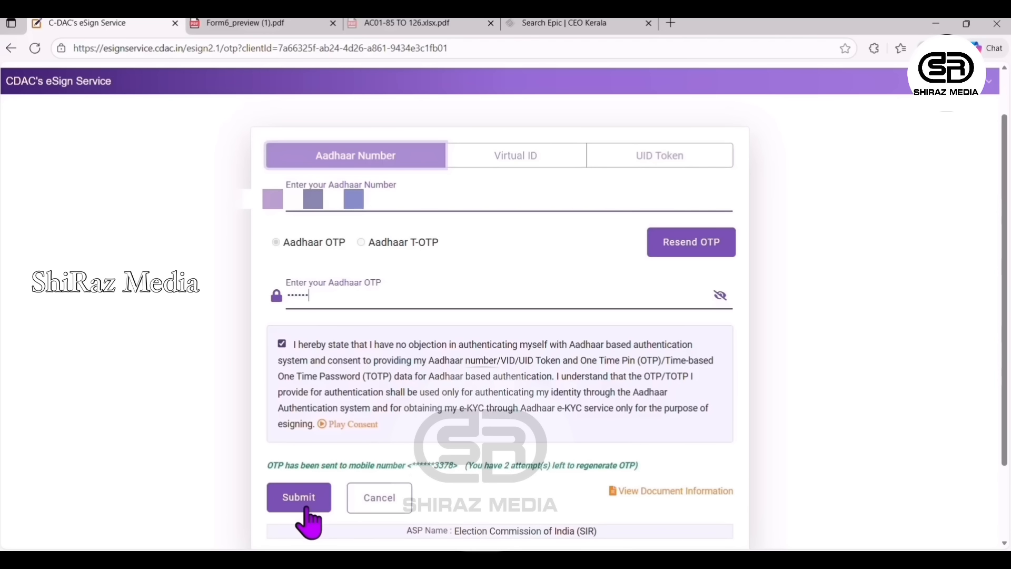
{"action": "left_click", "coordinate": [307, 510]}
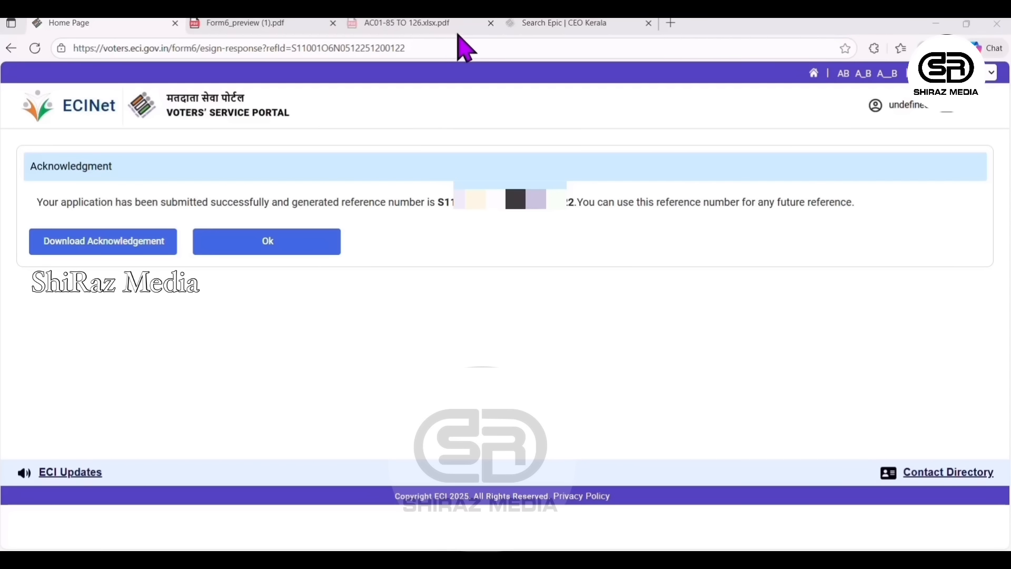
Step: Download and open the signed acknowledgment, then go to Track Application Status's Reference Number field
{"action": "left_click", "coordinate": [100, 244]}
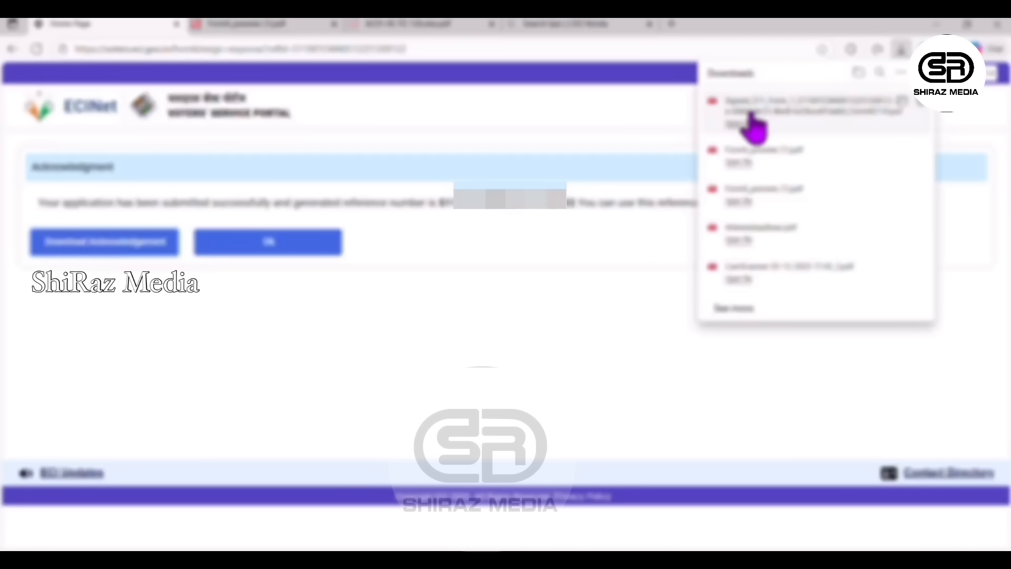
{"action": "left_click", "coordinate": [744, 124]}
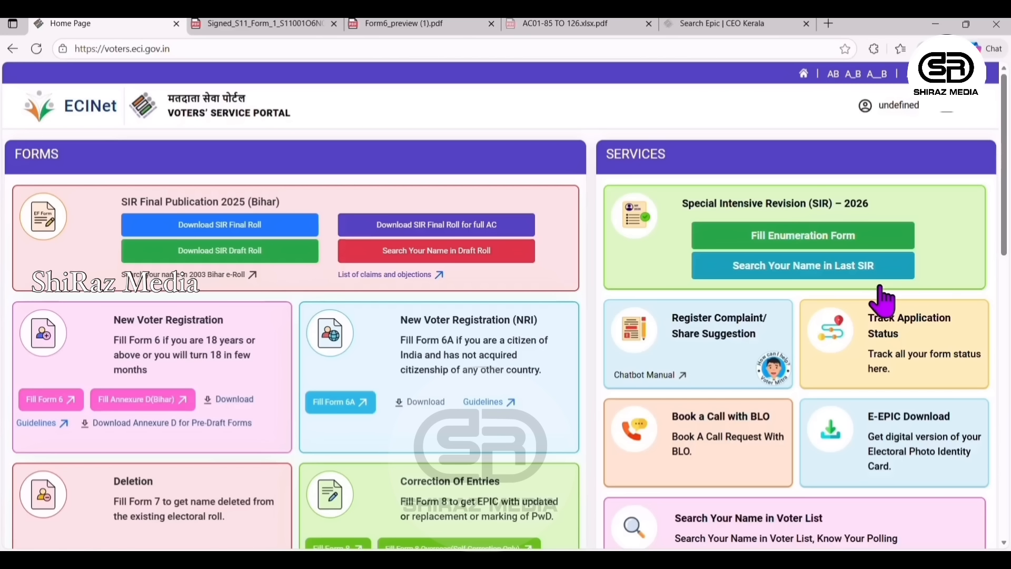
{"action": "left_click", "coordinate": [898, 348]}
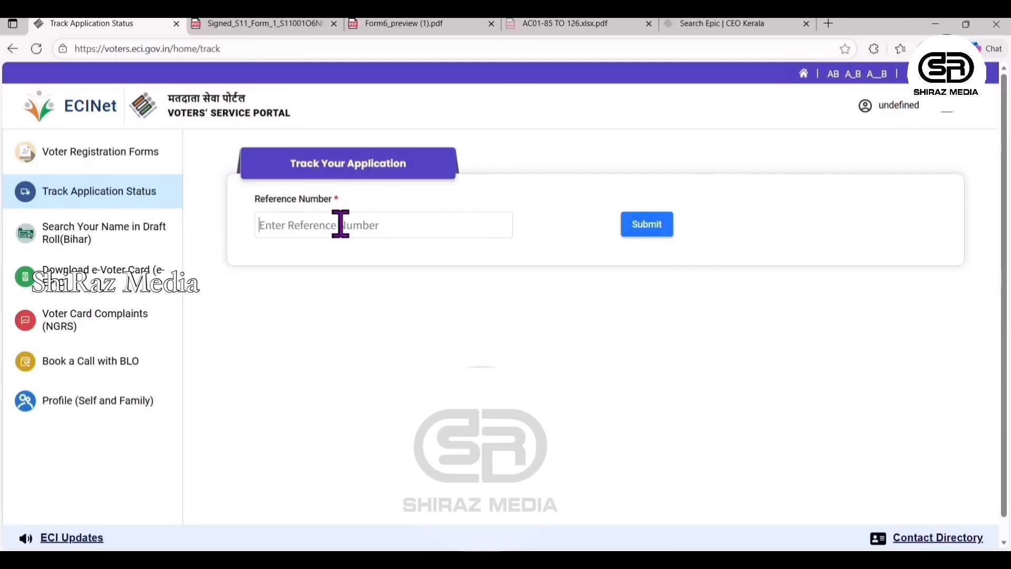
{"action": "left_click", "coordinate": [341, 225]}
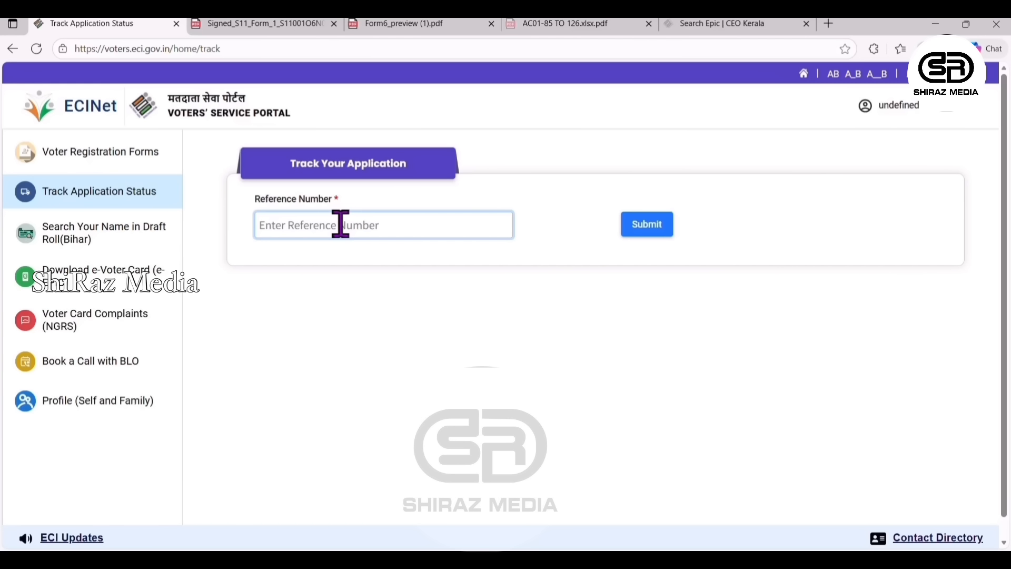